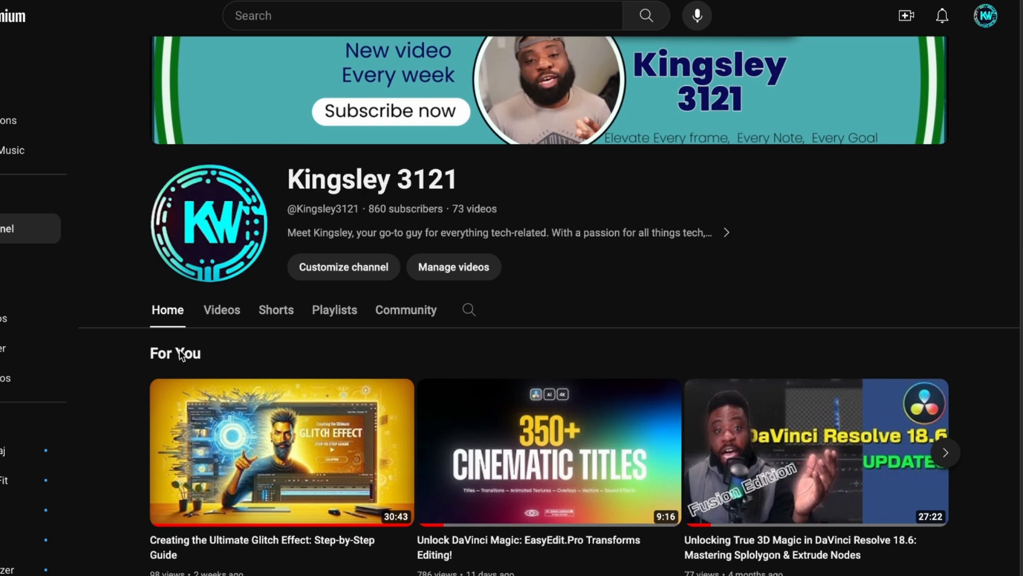
pyautogui.scroll(-1, 179, 350)
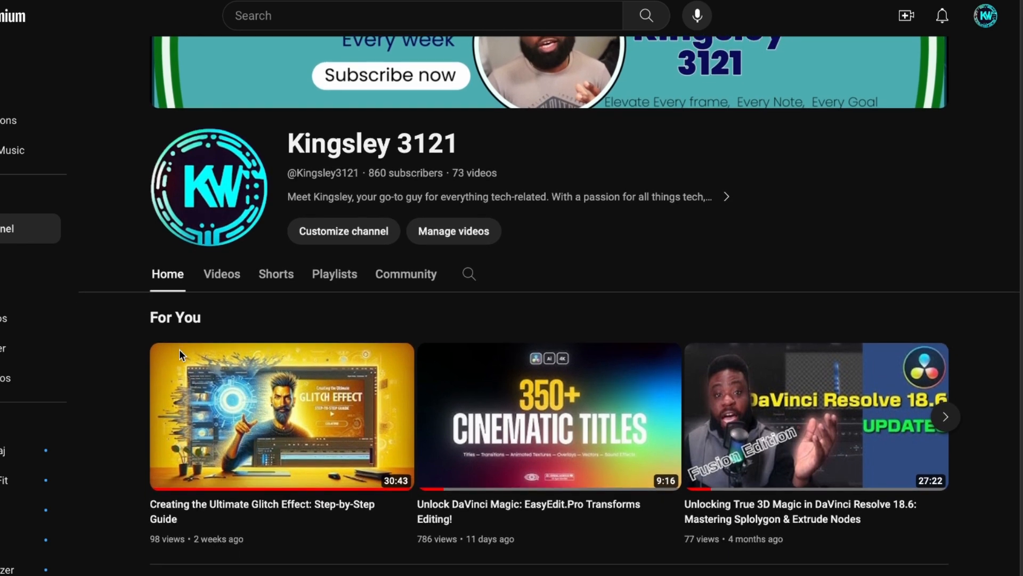
pyautogui.scroll(-3, 179, 349)
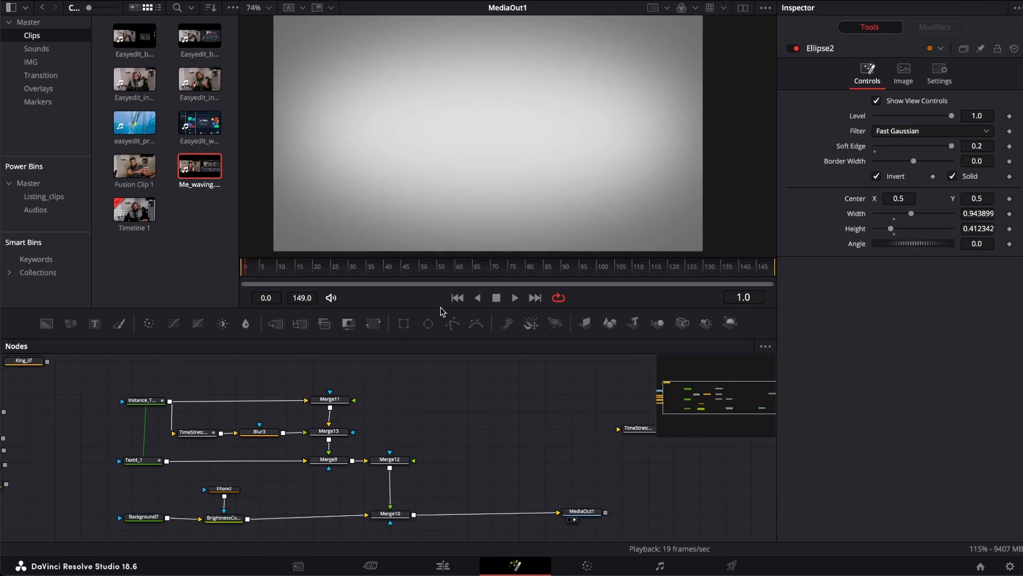
# Play back the existing glitch title animation and examine the background and ellipse mask nodes behind it.
pyautogui.press('space')
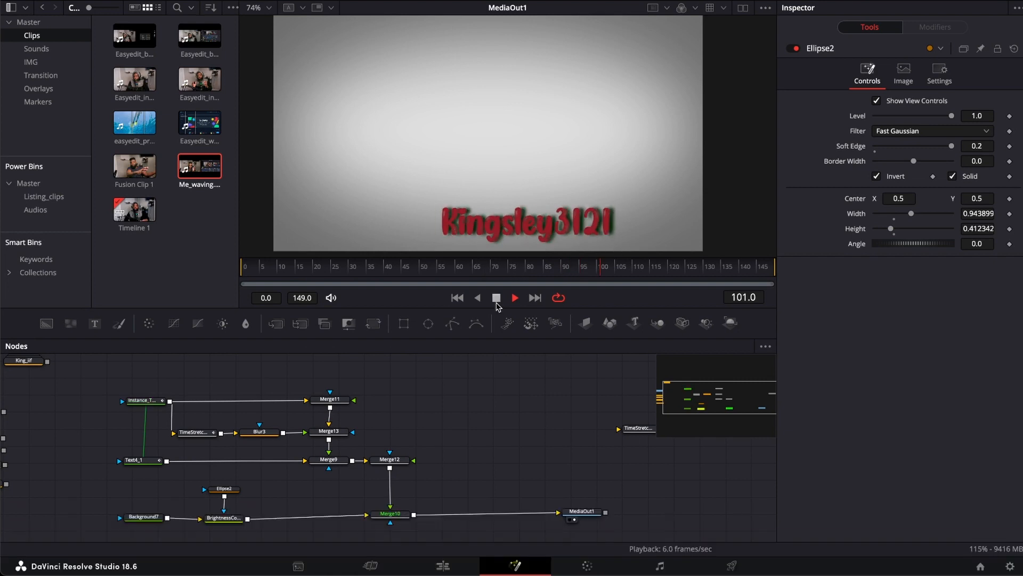
pyautogui.click(498, 299)
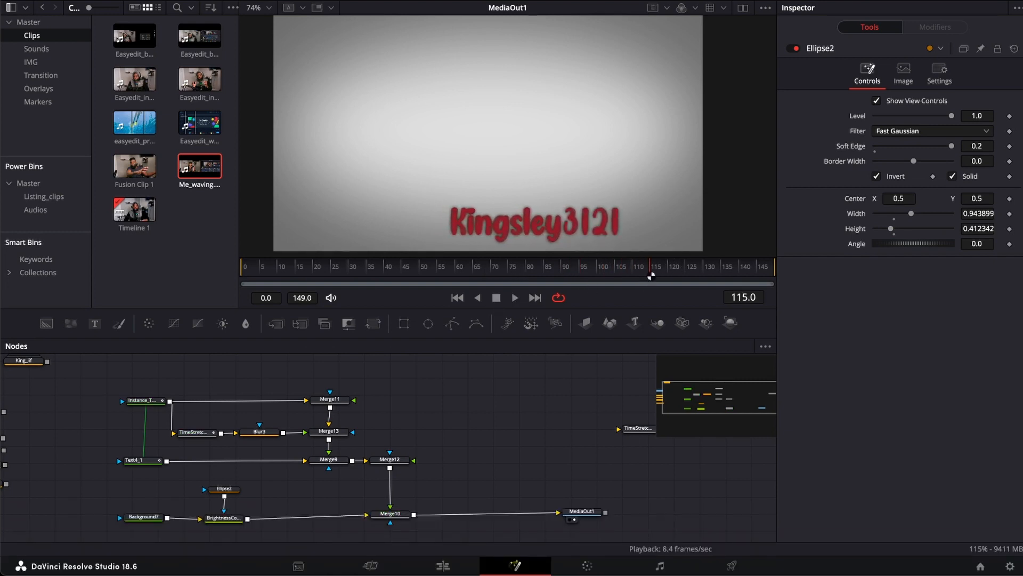
pyautogui.moveTo(650, 276)
pyautogui.mouseDown()
pyautogui.moveTo(409, 271)
pyautogui.moveTo(645, 266)
pyautogui.mouseUp()
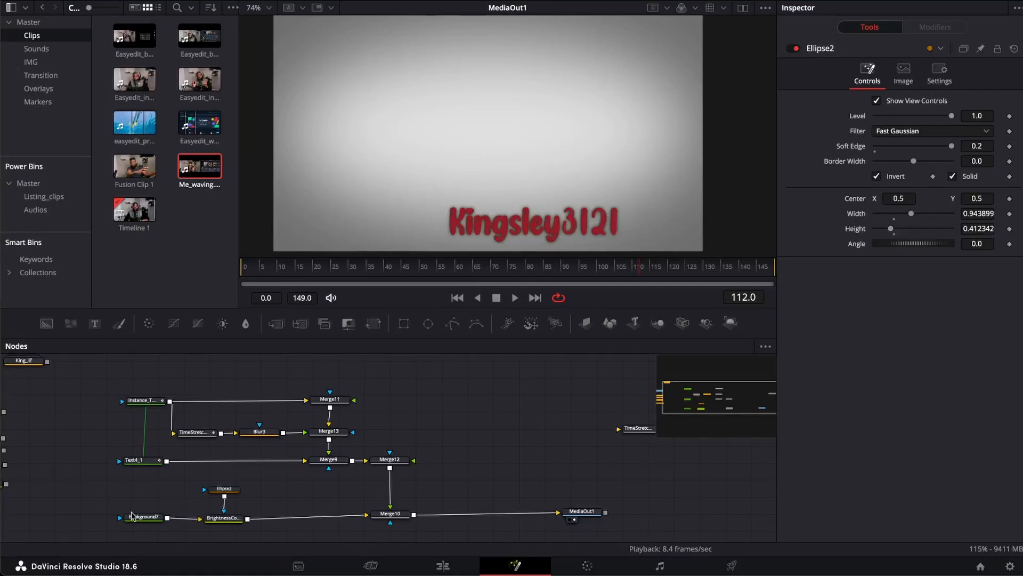
pyautogui.moveTo(135, 518); pyautogui.dragTo(129, 520)
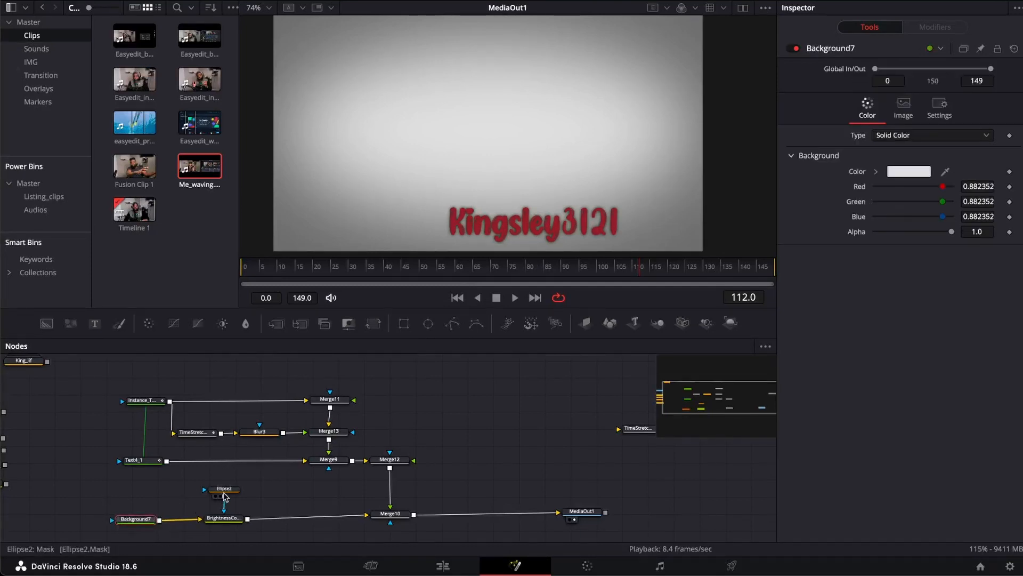
pyautogui.click(225, 488)
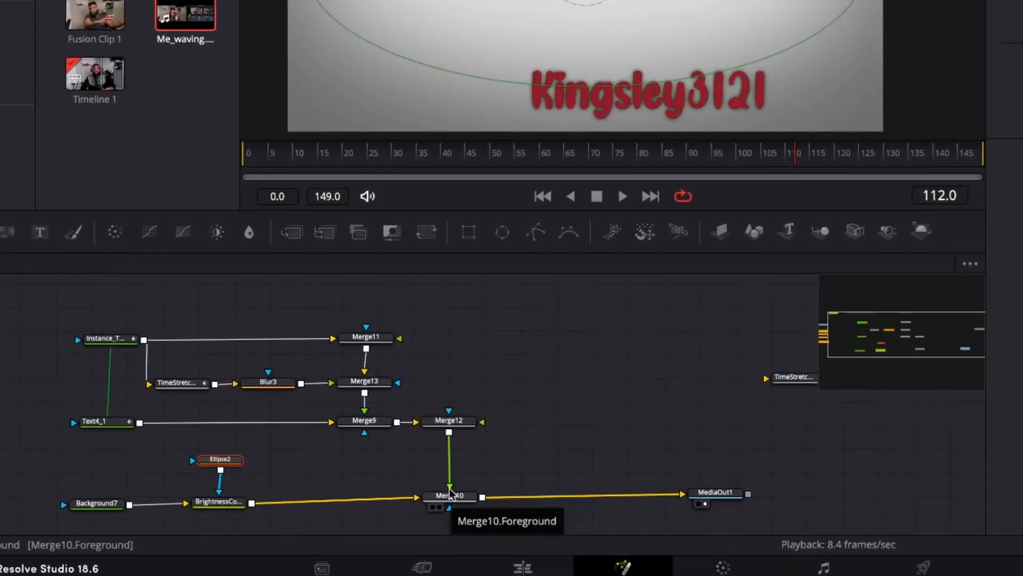
# Disconnect Merge12 from Merge10's foreground and group all the existing glitch text nodes above the background chain.
pyautogui.moveTo(422, 497); pyautogui.dragTo(423, 450)
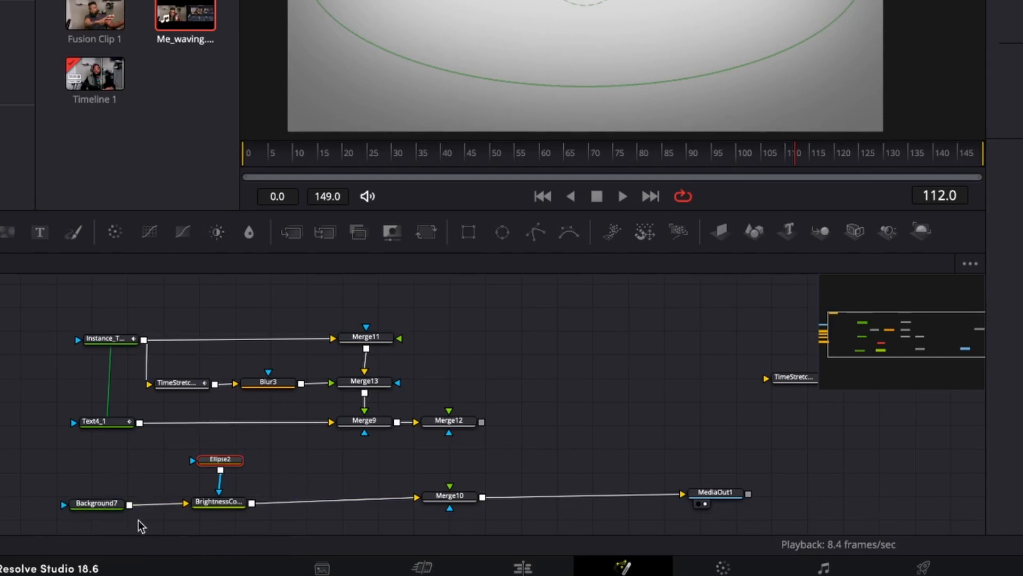
pyautogui.moveTo(68, 287); pyautogui.dragTo(491, 447)
pyautogui.hotkey('ctrl', 'g')
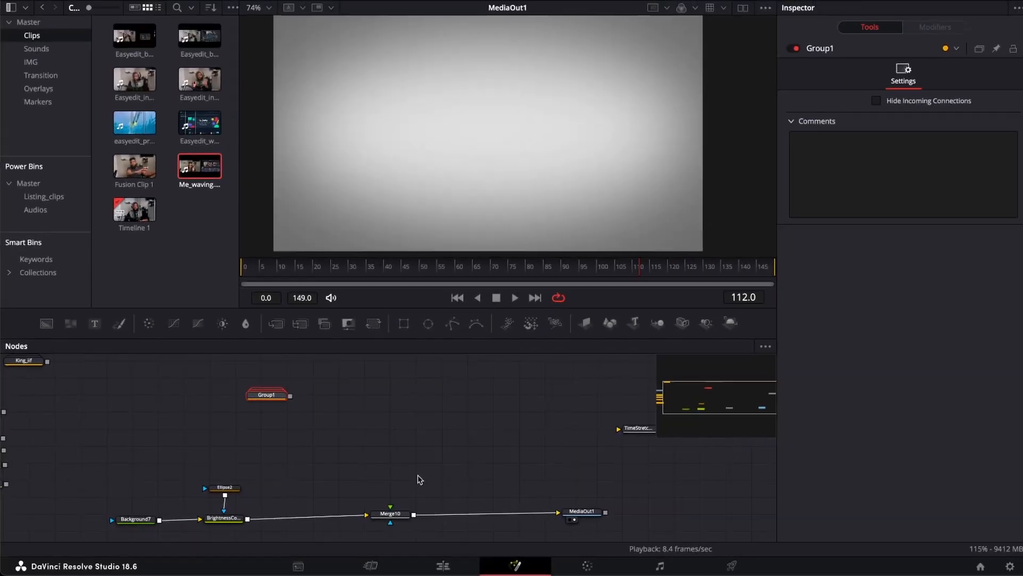
# Rename the new group glitch1 and move it aside to free space in the node graph.
pyautogui.press('F2')
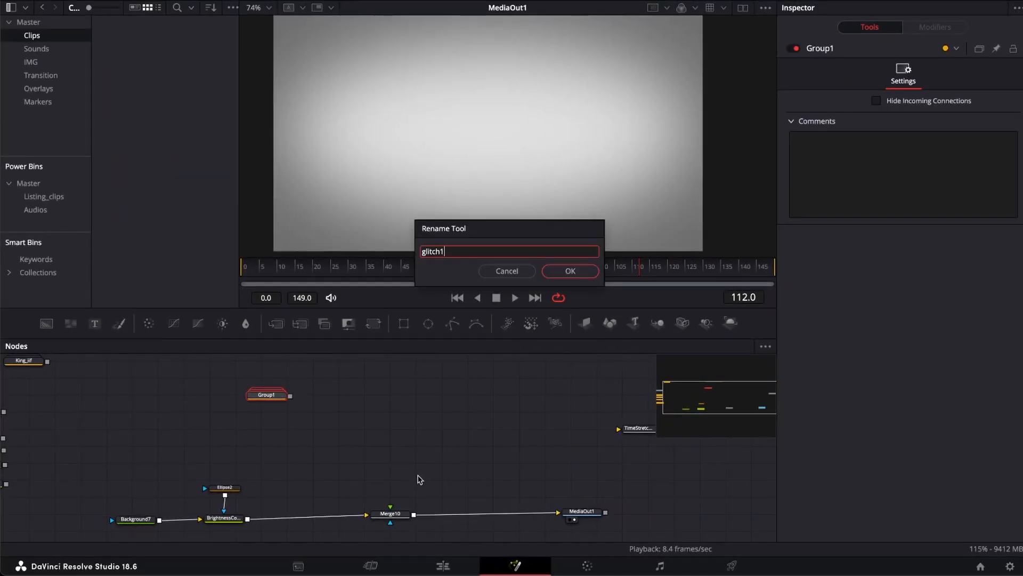
pyautogui.write('glitch1')
pyautogui.click(570, 270)
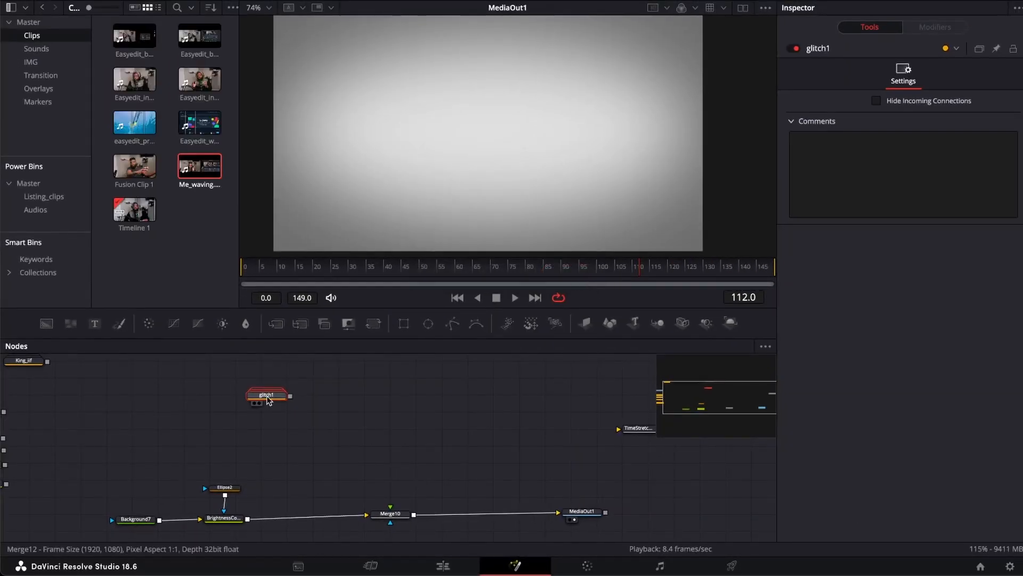
pyautogui.moveTo(267, 395); pyautogui.dragTo(100, 417)
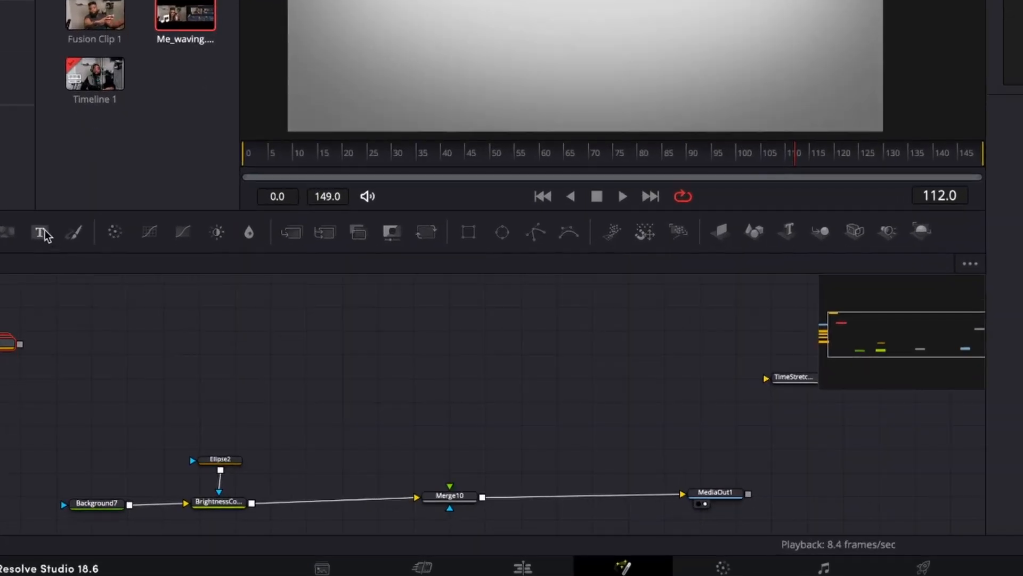
# Add a Text+ node to the node graph and place it above the background and ellipse nodes.
pyautogui.moveTo(95, 323); pyautogui.dragTo(215, 418)
pyautogui.moveTo(207, 366); pyautogui.dragTo(237, 376)
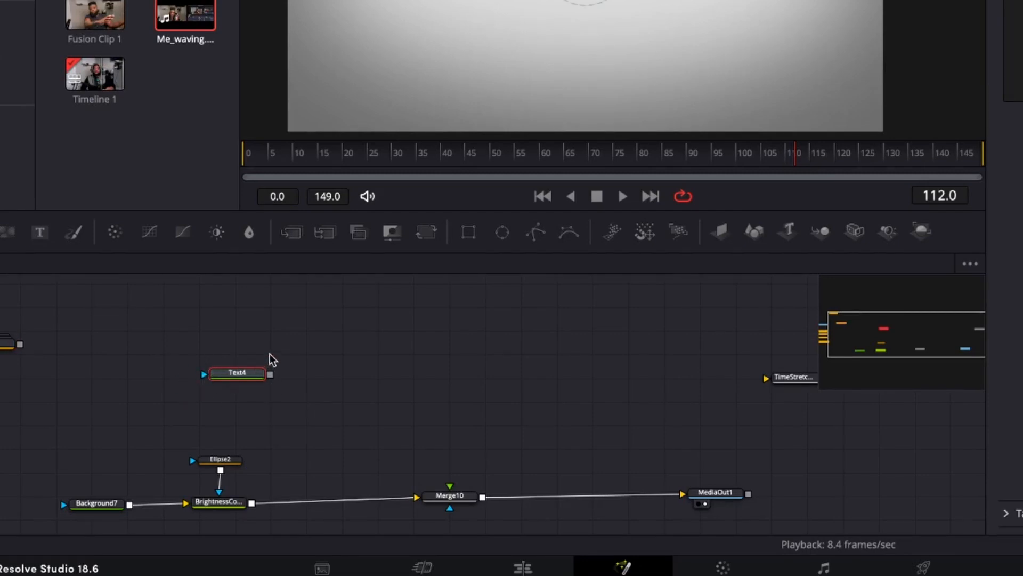
pyautogui.moveTo(231, 374); pyautogui.dragTo(203, 355)
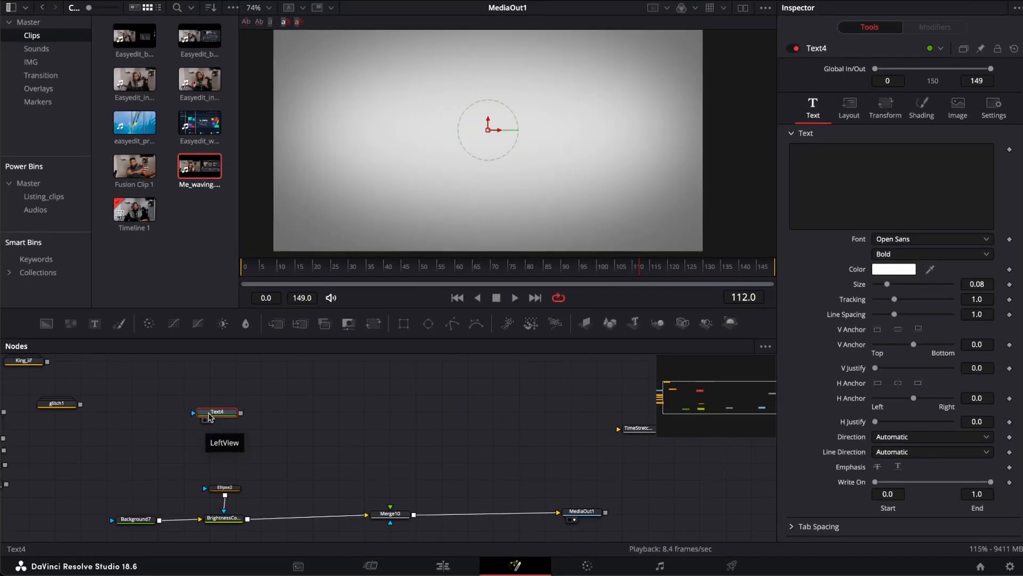
pyautogui.moveTo(209, 417); pyautogui.dragTo(193, 436)
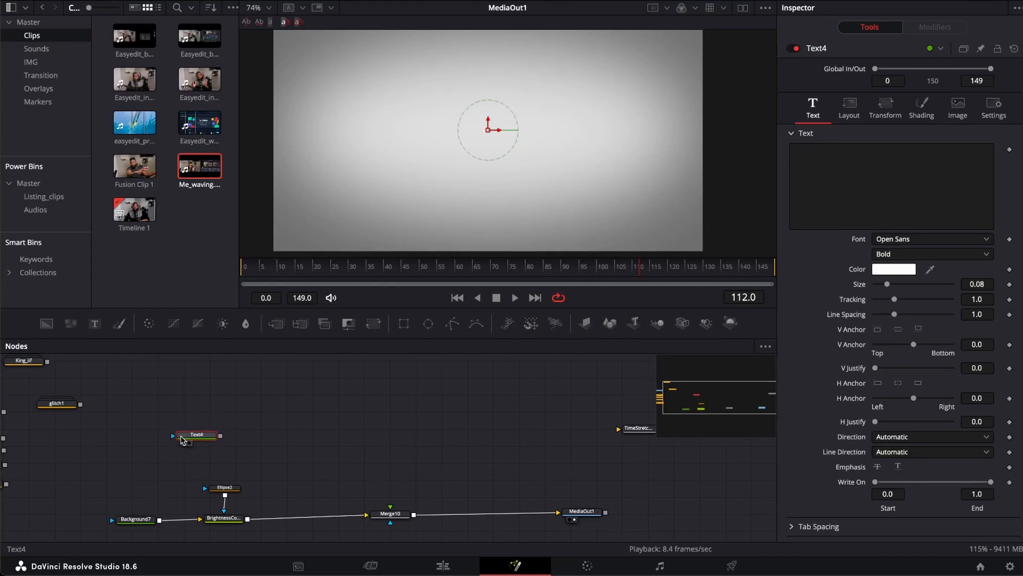
# Enter "kingsley3121" as the content of the new text node.
pyautogui.click(841, 170)
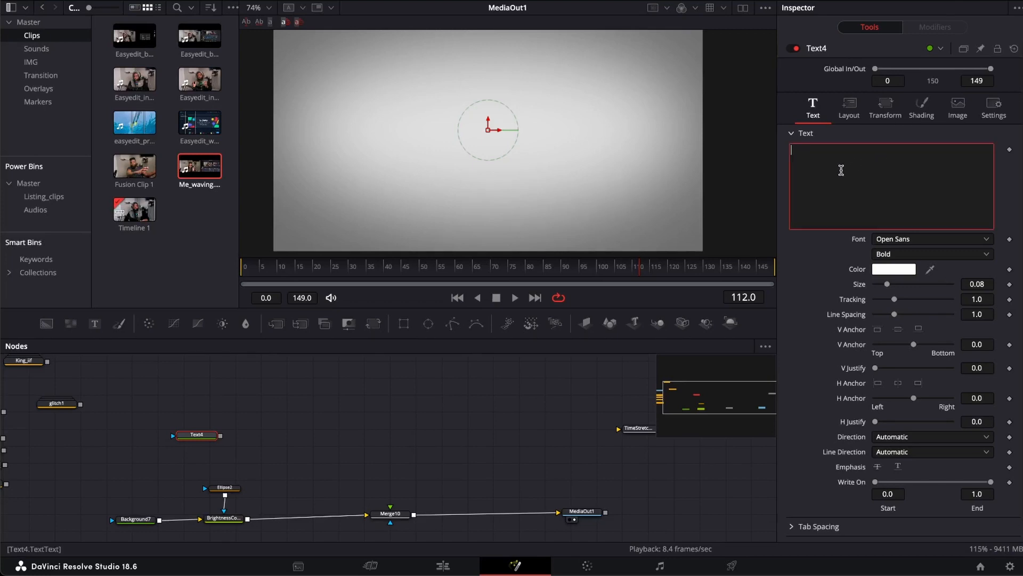
pyautogui.write('kings')
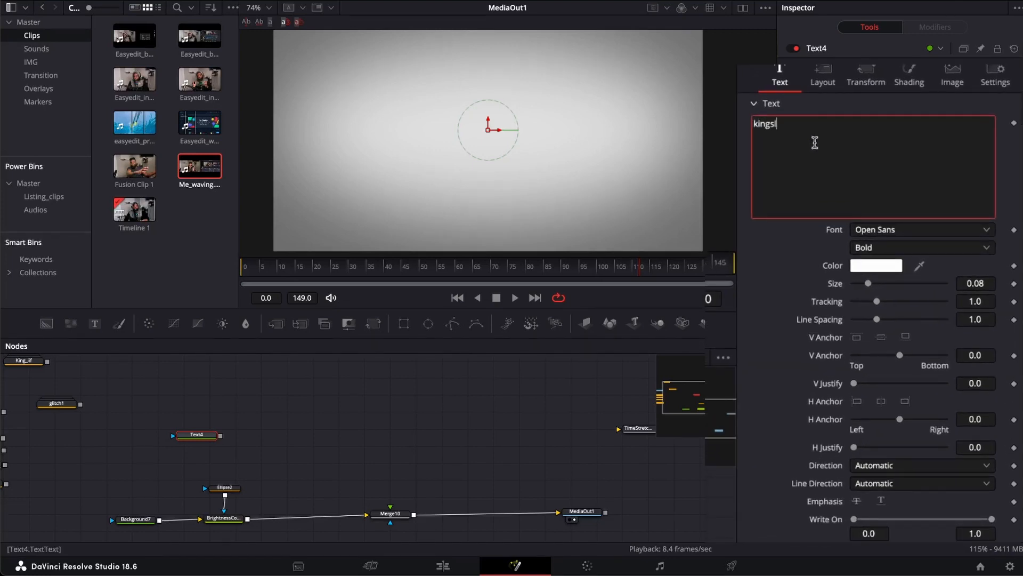
pyautogui.write('lewy')
pyautogui.press('BackSpace')
pyautogui.press('BackSpace')
pyautogui.write('y3121')
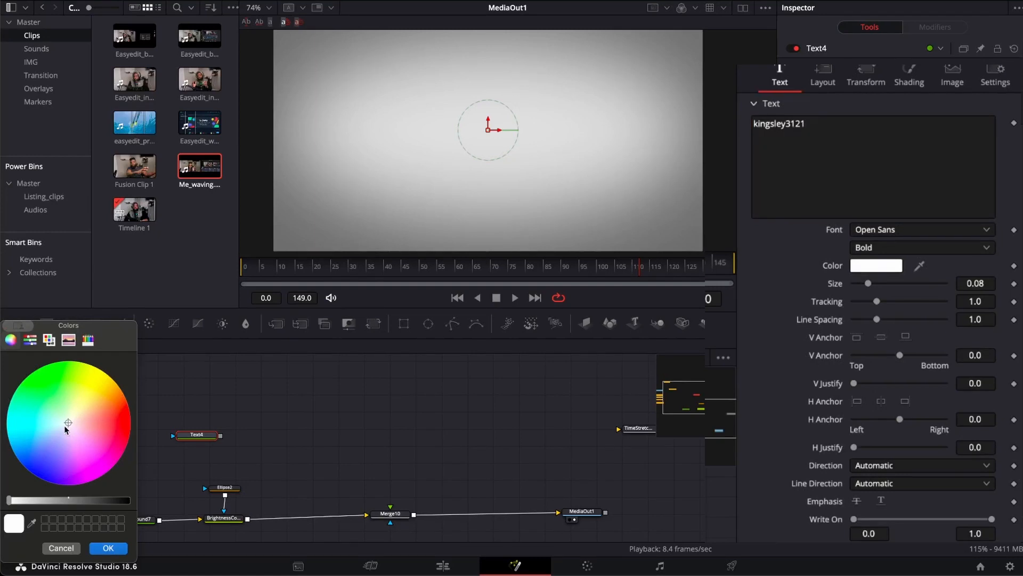
# Colour the title text purple and set its font to Poppins.
pyautogui.click(79, 462)
pyautogui.click(107, 549)
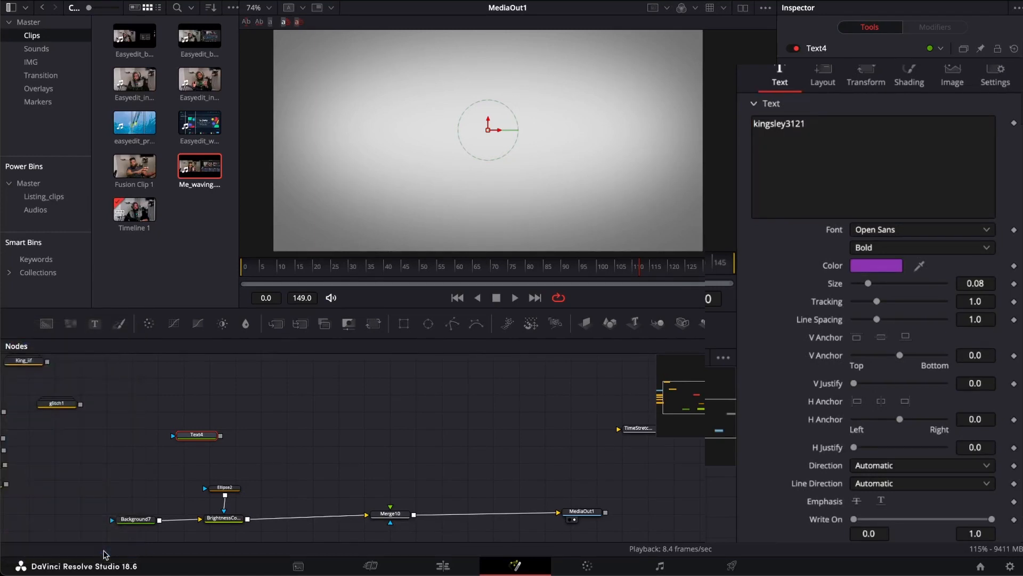
pyautogui.click(889, 230)
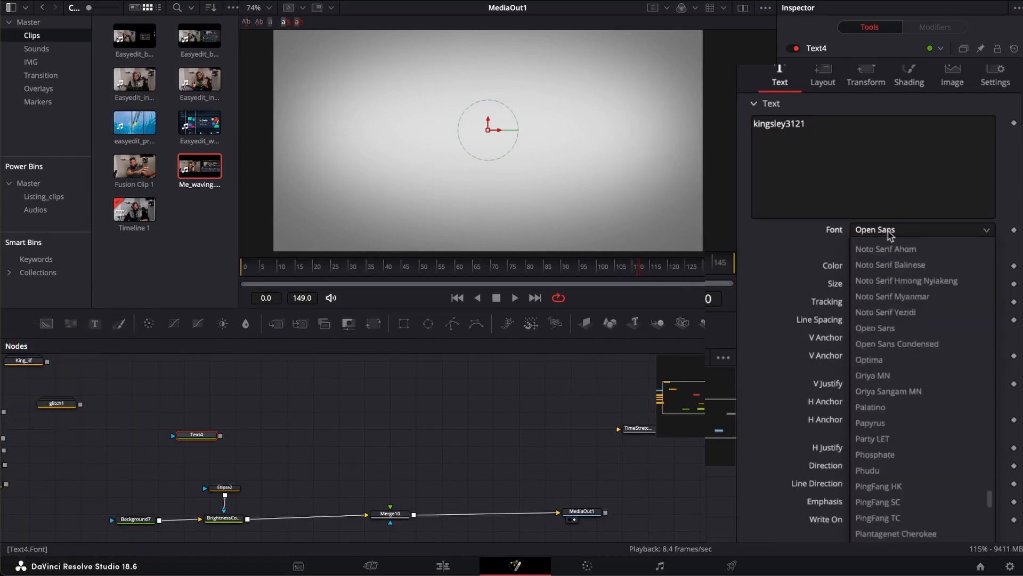
pyautogui.scroll(-1, 895, 501)
pyautogui.scroll(-1, 895, 501)
pyautogui.click(885, 534)
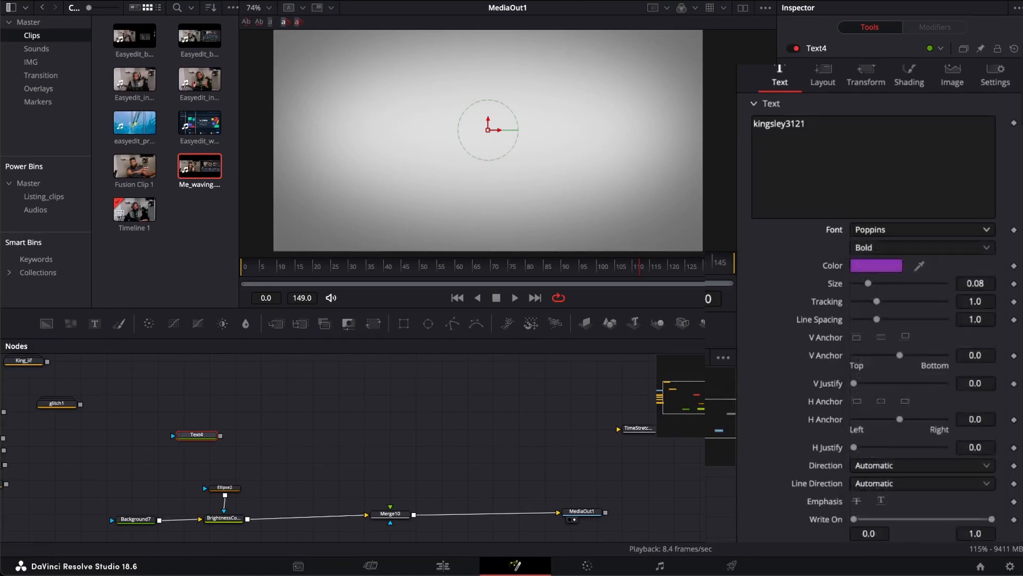
# Feed the text node into Merge10's foreground and set up the title at size 0.084 against the frame's left edge.
pyautogui.moveTo(197, 435); pyautogui.dragTo(391, 502)
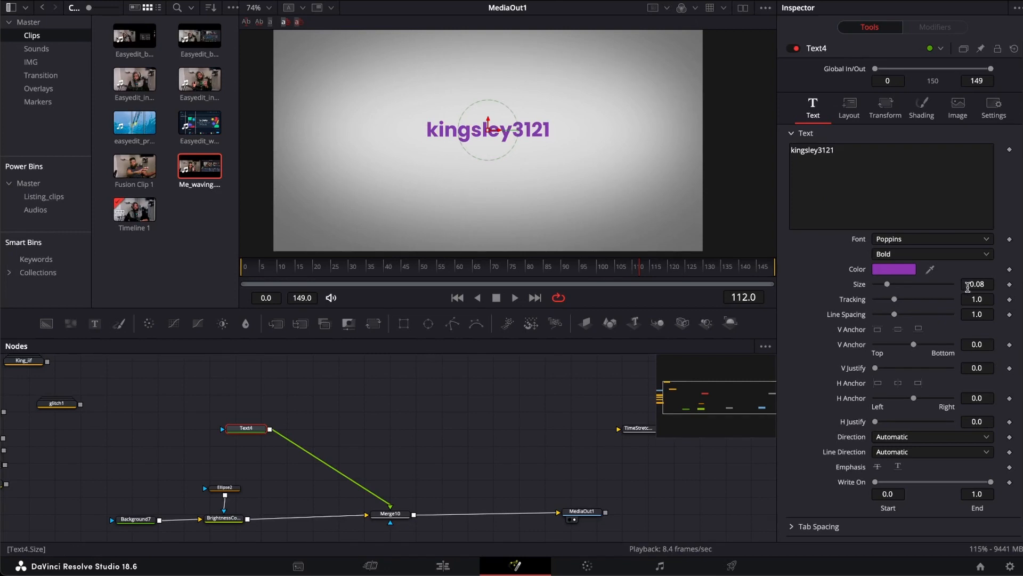
pyautogui.moveTo(980, 283); pyautogui.dragTo(987, 284)
pyautogui.moveTo(488, 130); pyautogui.dragTo(340, 147)
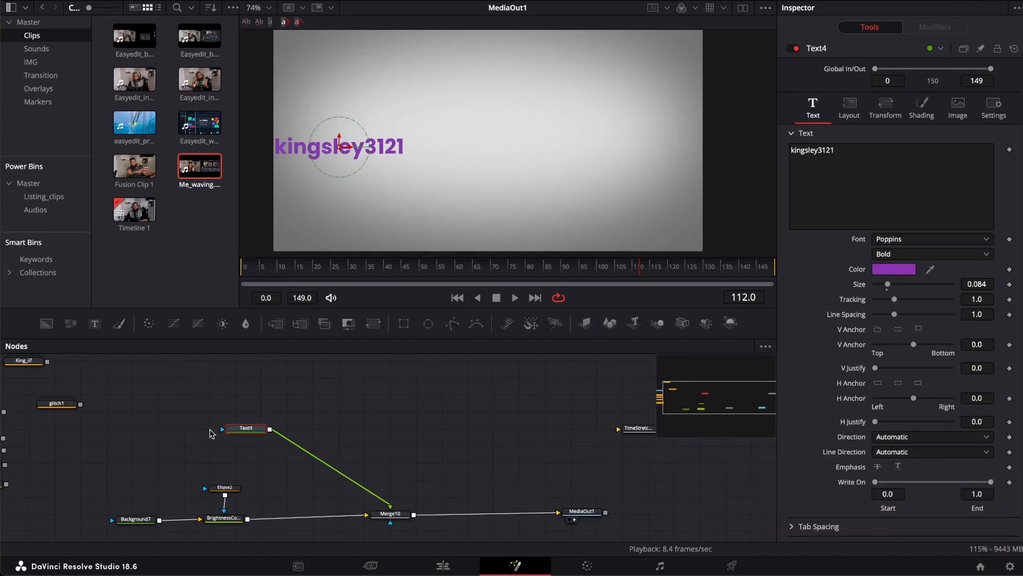
# Copy the Text4 node, paste it as an instance and line the instance up directly above the original.
pyautogui.rightClick(243, 431)
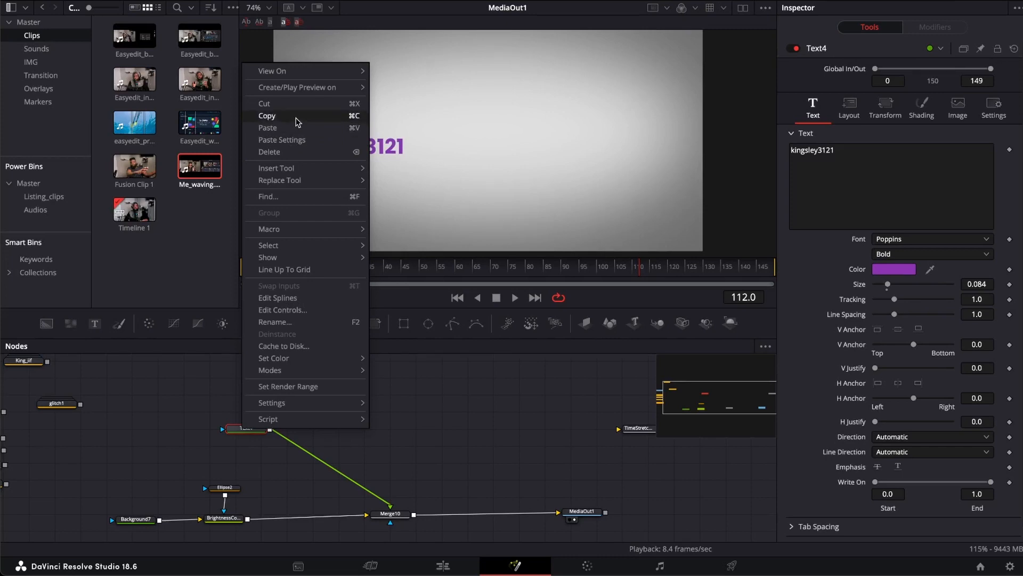
pyautogui.click(316, 116)
pyautogui.rightClick(260, 376)
pyautogui.click(267, 375)
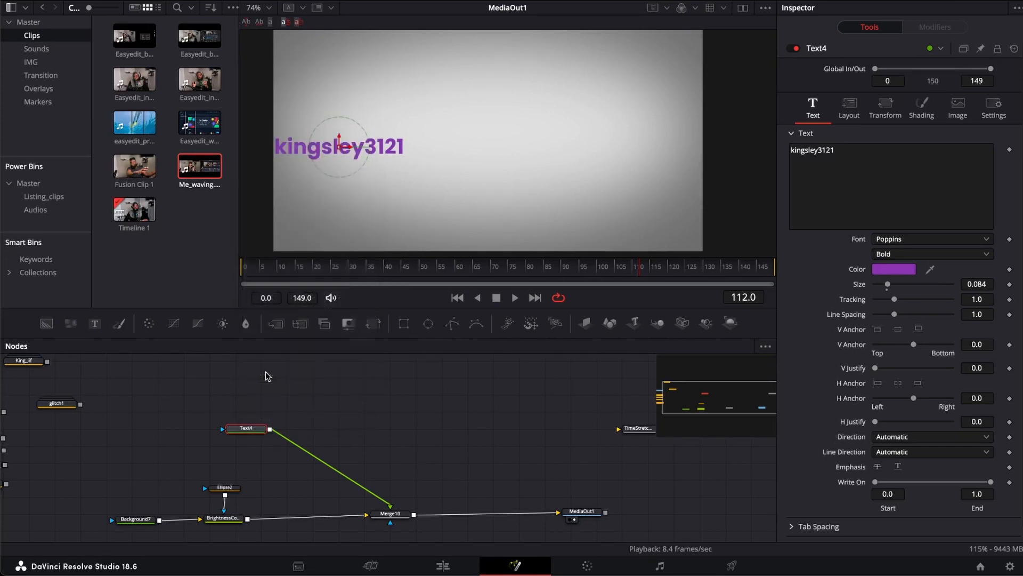
pyautogui.moveTo(251, 383); pyautogui.dragTo(250, 383)
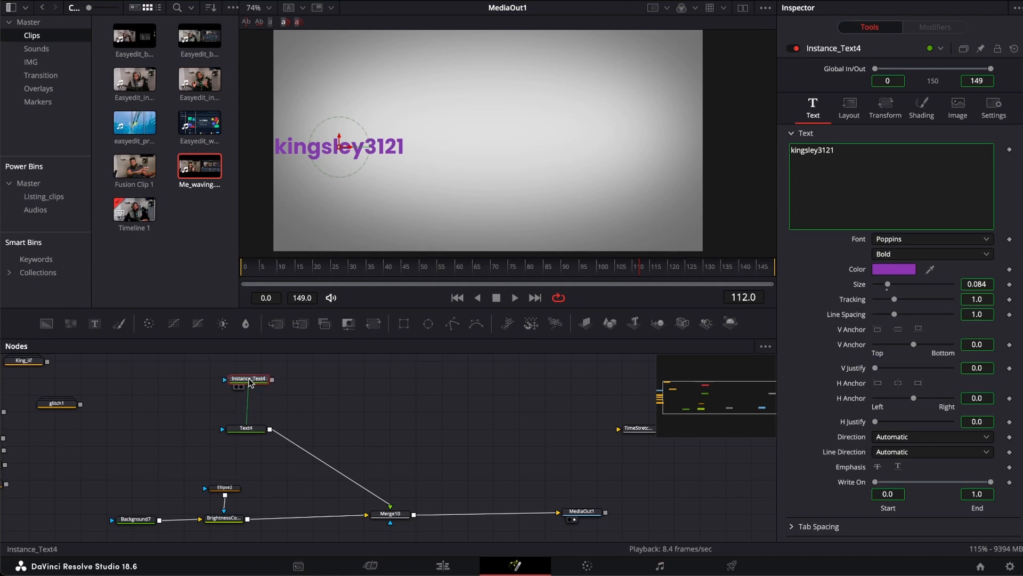
pyautogui.moveTo(246, 433); pyautogui.dragTo(245, 436)
pyautogui.click(246, 378)
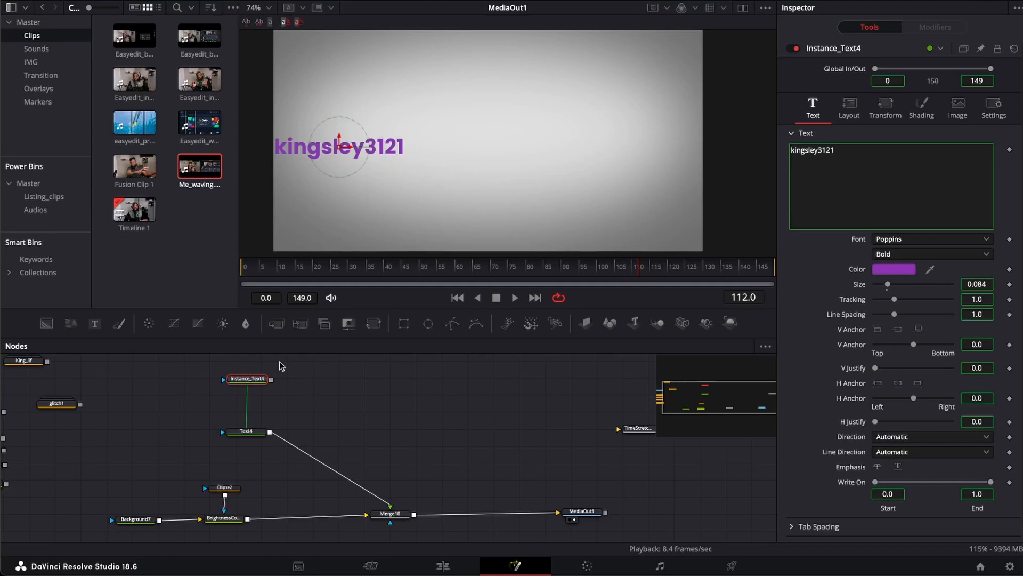
pyautogui.click(270, 389)
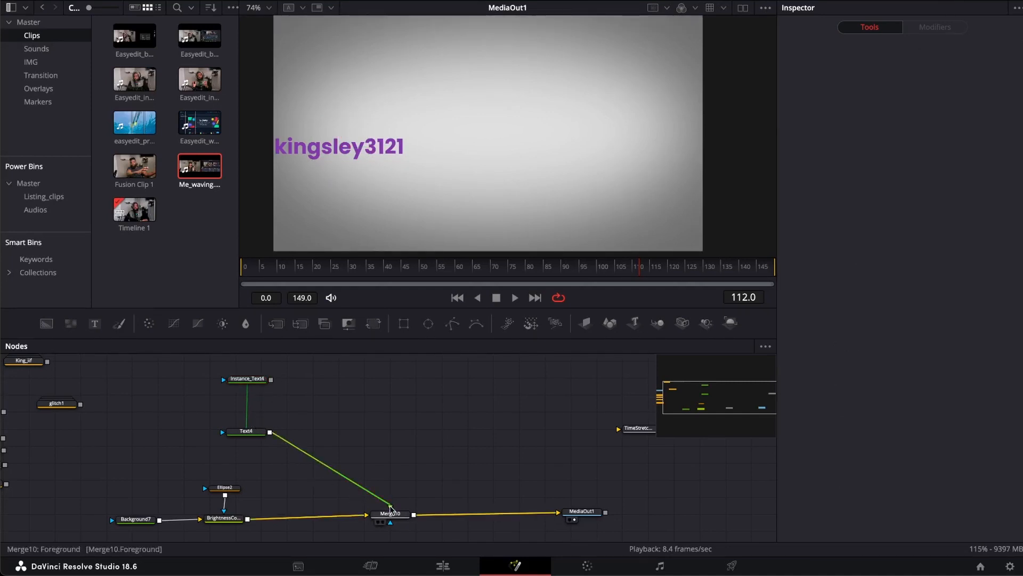
# Disconnect Text4 from Merge10 and attach a Time Stretcher node to the text instance's output.
pyautogui.moveTo(391, 508); pyautogui.dragTo(580, 133)
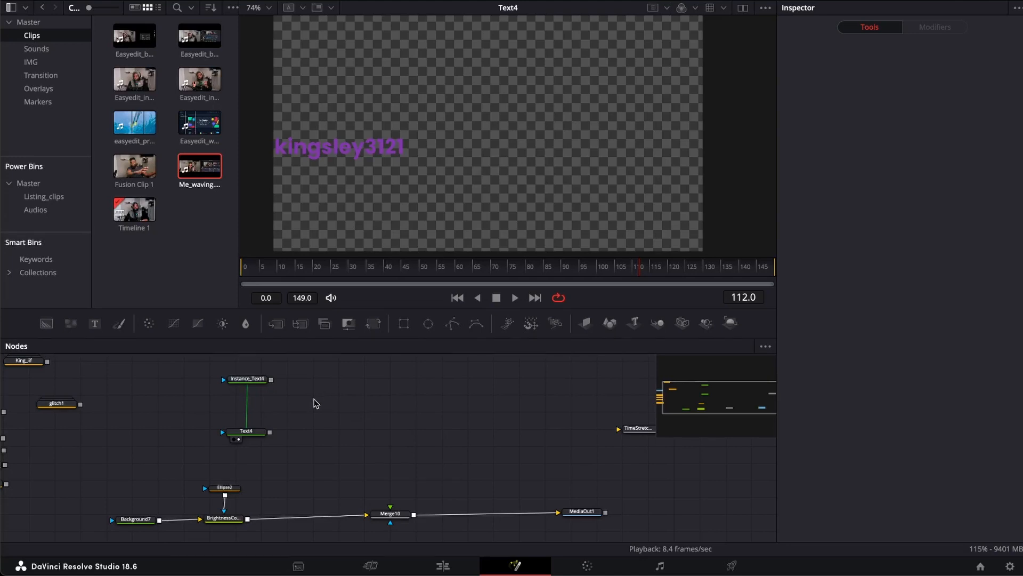
pyautogui.click(248, 379)
pyautogui.hotkey('shift', 'space')
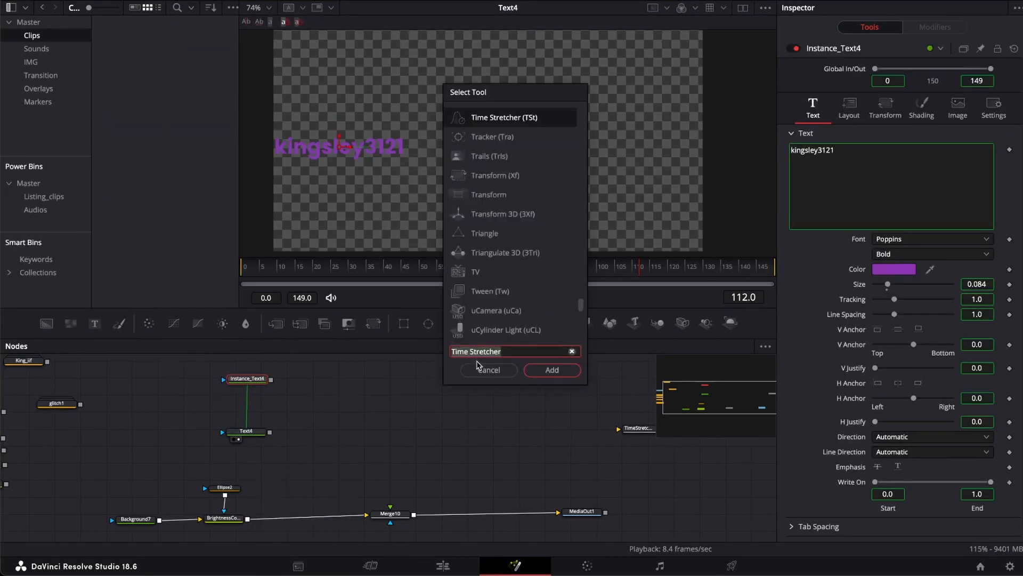
pyautogui.press('Return')
pyautogui.moveTo(294, 383); pyautogui.dragTo(296, 399)
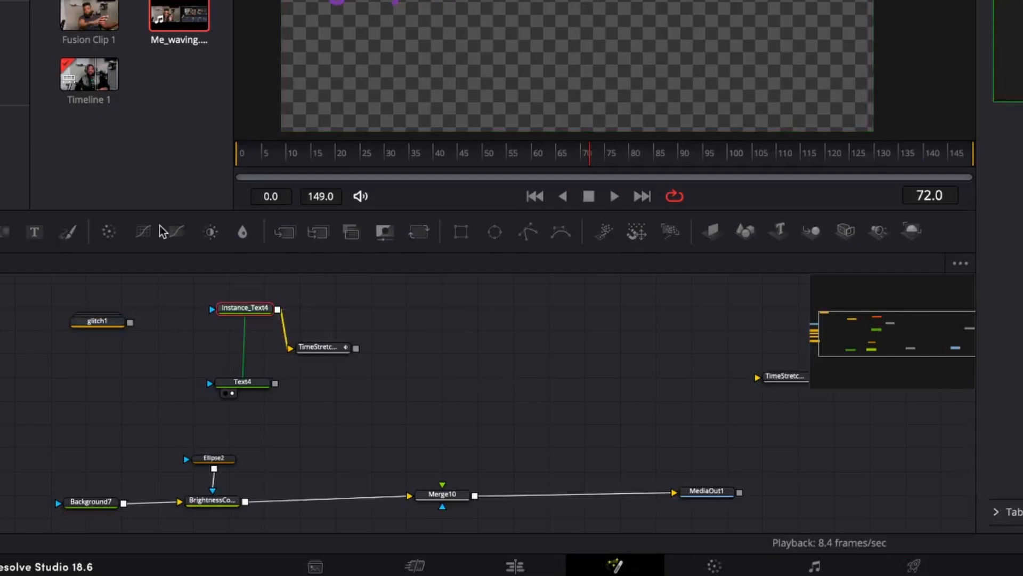
# Add two Merge nodes, connecting the text instance to the upper one's background and the Time Stretcher to the lower one's background.
pyautogui.moveTo(284, 232); pyautogui.dragTo(432, 308)
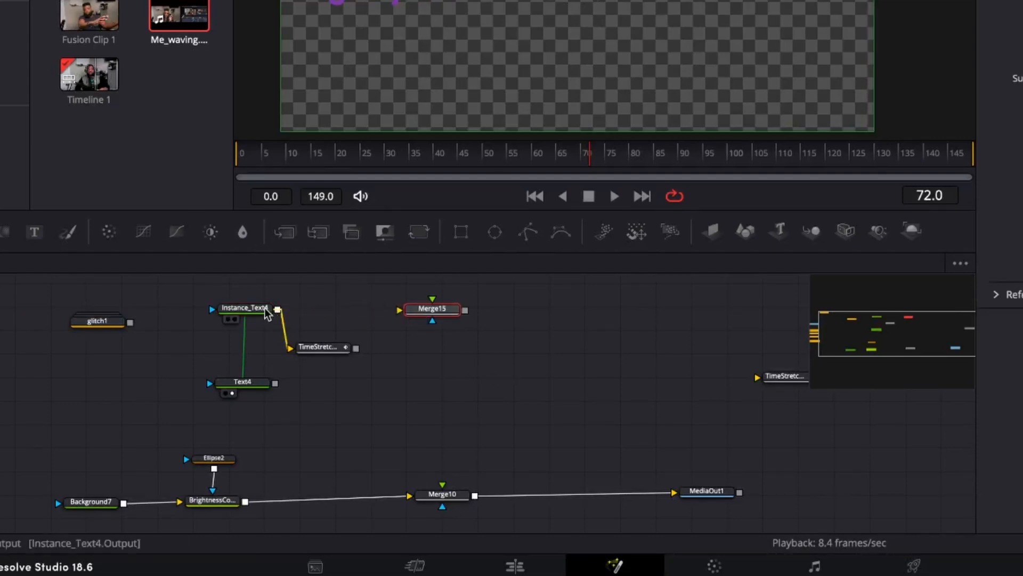
pyautogui.moveTo(282, 311); pyautogui.dragTo(411, 312)
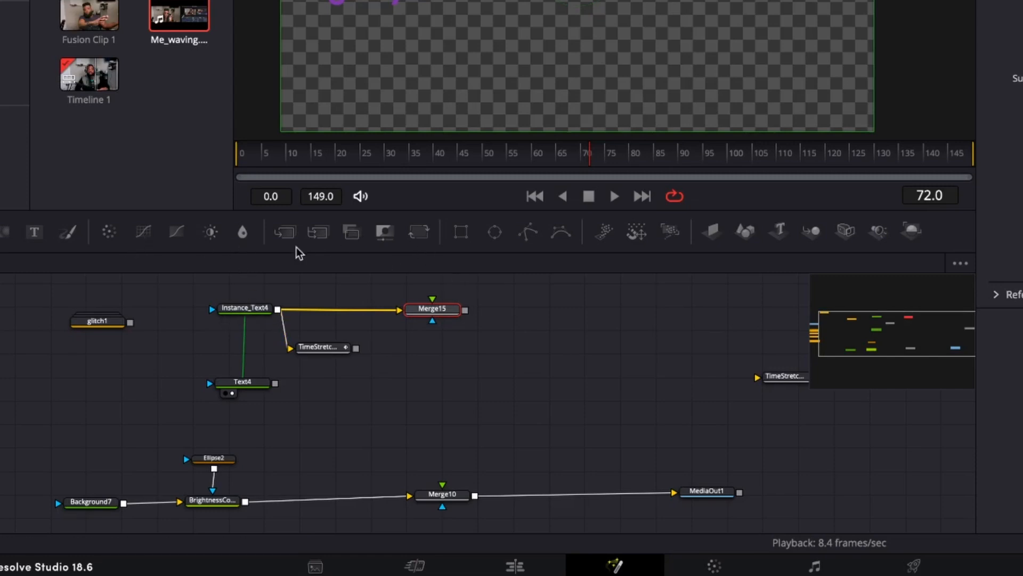
pyautogui.moveTo(284, 233); pyautogui.dragTo(427, 354)
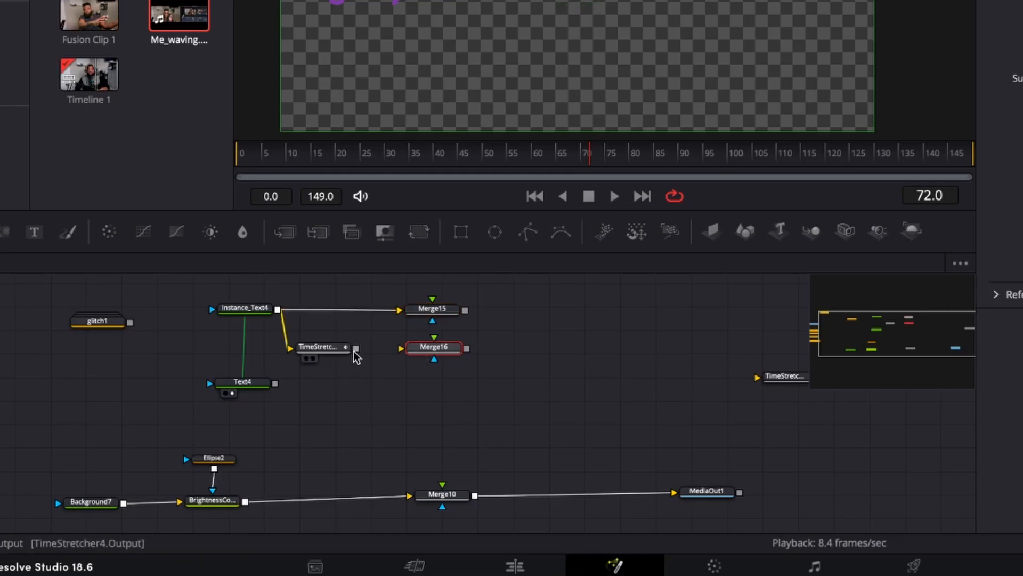
pyautogui.moveTo(356, 348); pyautogui.dragTo(405, 350)
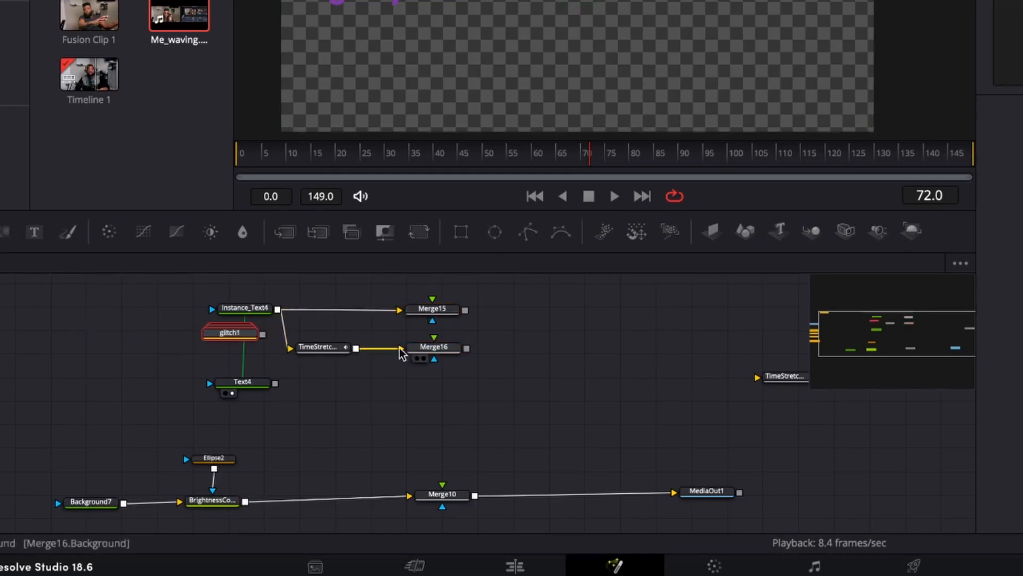
# Reconnect the Time Stretcher to Merge16's foreground and feed Merge15's output into Merge16's background.
pyautogui.moveTo(401, 349); pyautogui.dragTo(436, 338)
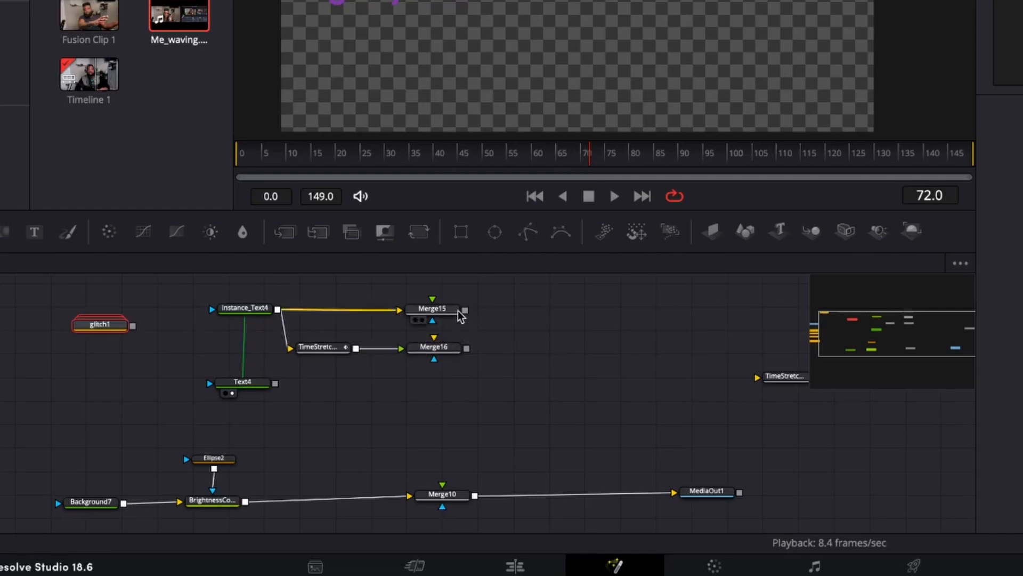
pyautogui.moveTo(464, 311); pyautogui.dragTo(434, 348)
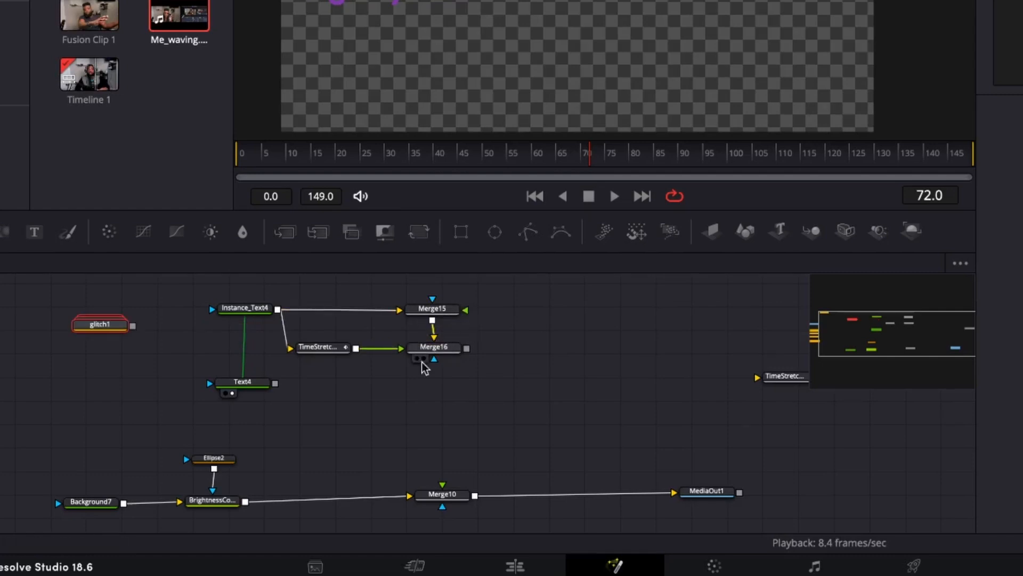
# Add a third Merge below Merge16, with Text4 as its background and Merge16's output as its foreground.
pyautogui.moveTo(287, 235); pyautogui.dragTo(436, 389)
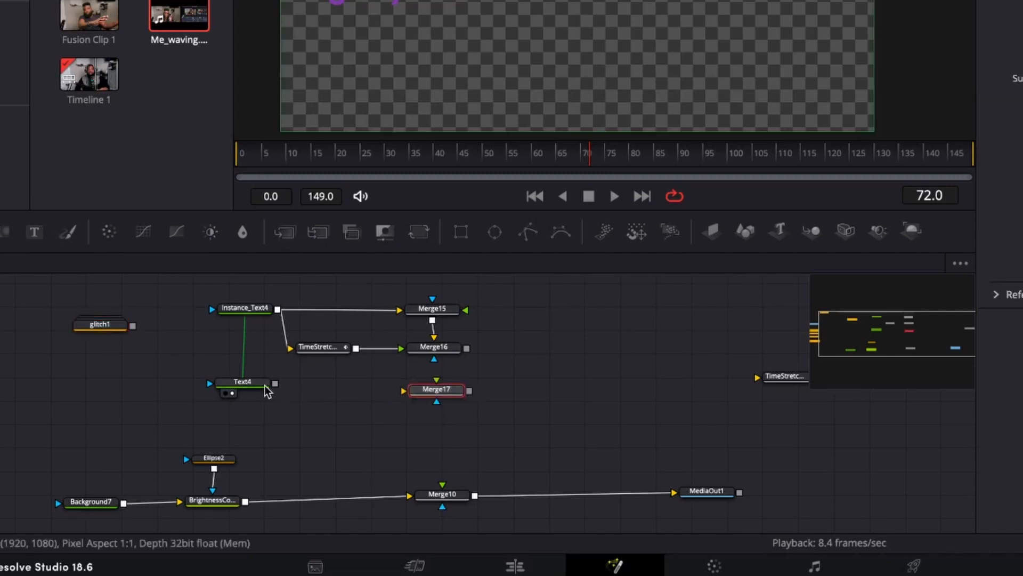
pyautogui.moveTo(276, 383); pyautogui.dragTo(404, 390)
pyautogui.click(457, 352)
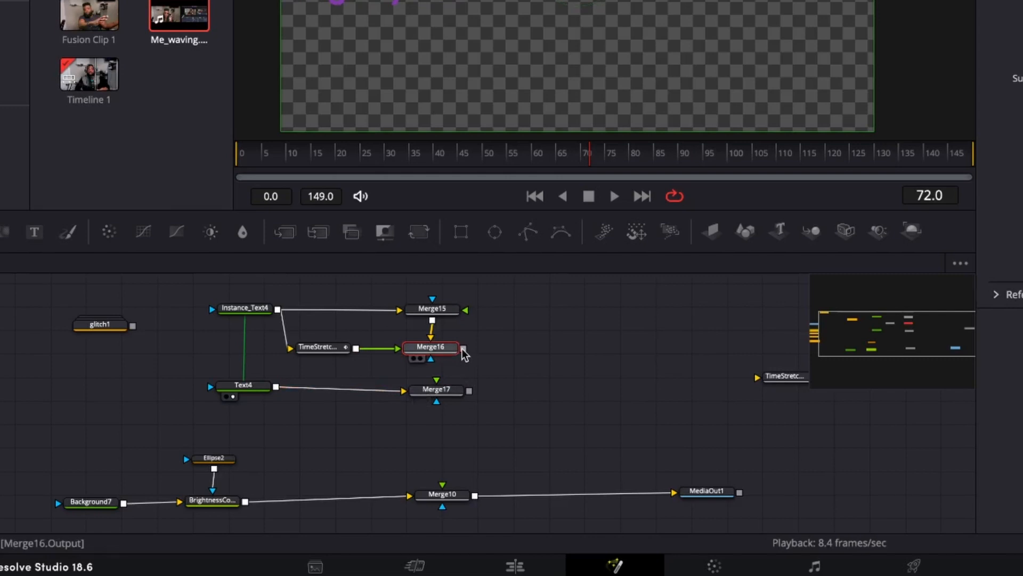
pyautogui.moveTo(463, 350); pyautogui.dragTo(436, 395)
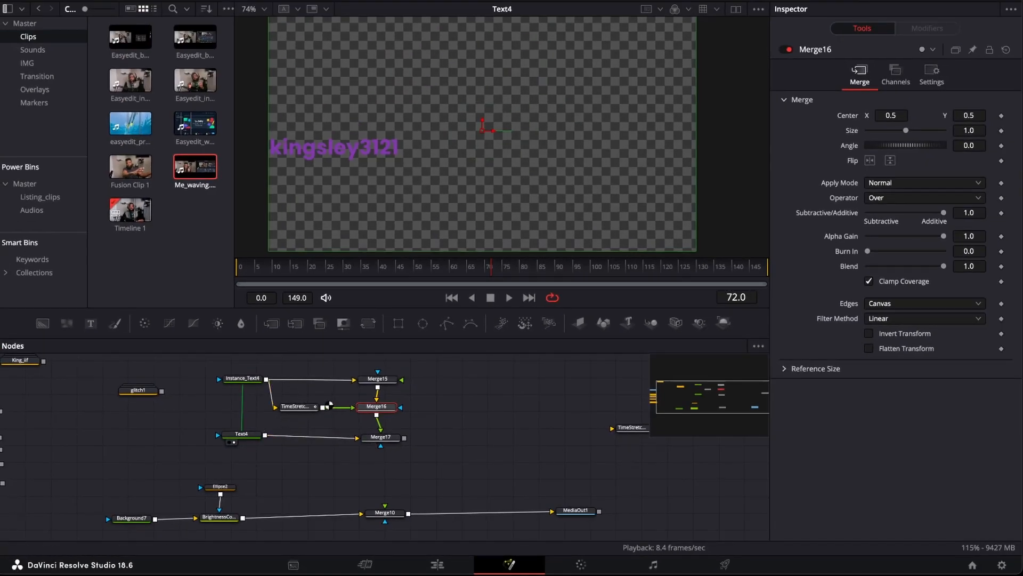
# Open an expression on the Source Time of the Time Stretcher attached to the text instance, with the playhead at frame 20.
pyautogui.click(312, 406)
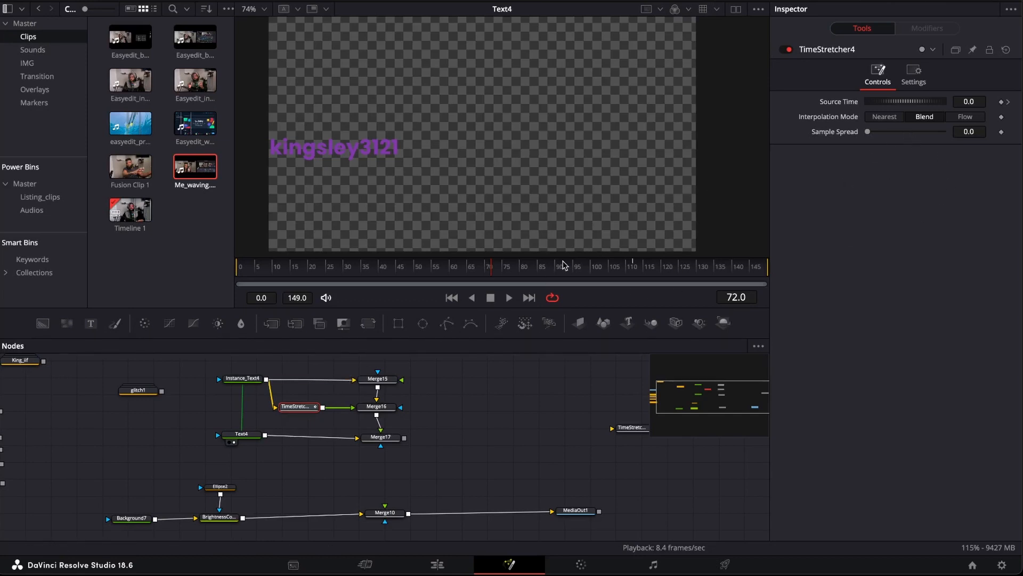
pyautogui.moveTo(491, 275); pyautogui.dragTo(308, 283)
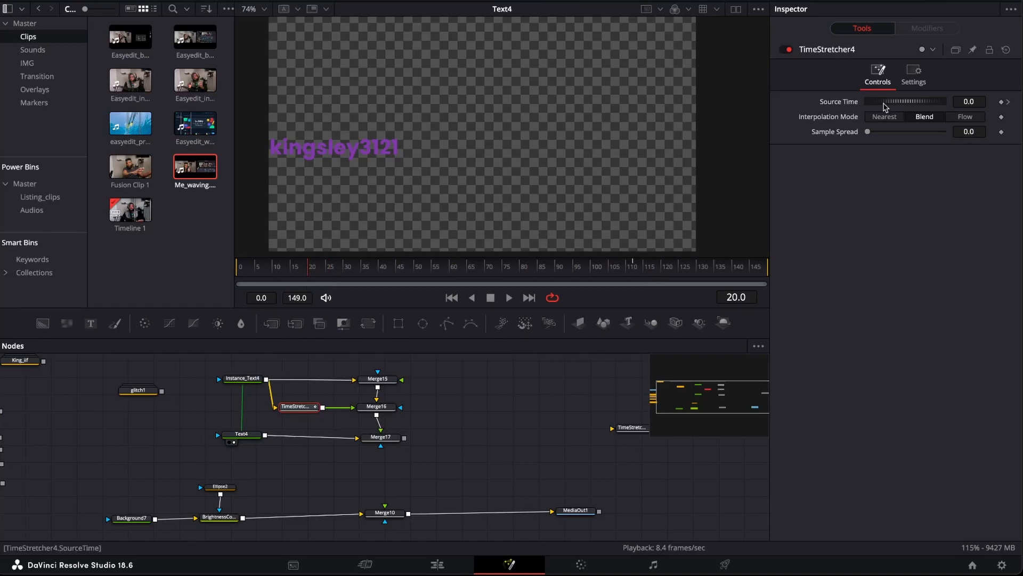
pyautogui.rightClick(990, 102)
pyautogui.click(912, 268)
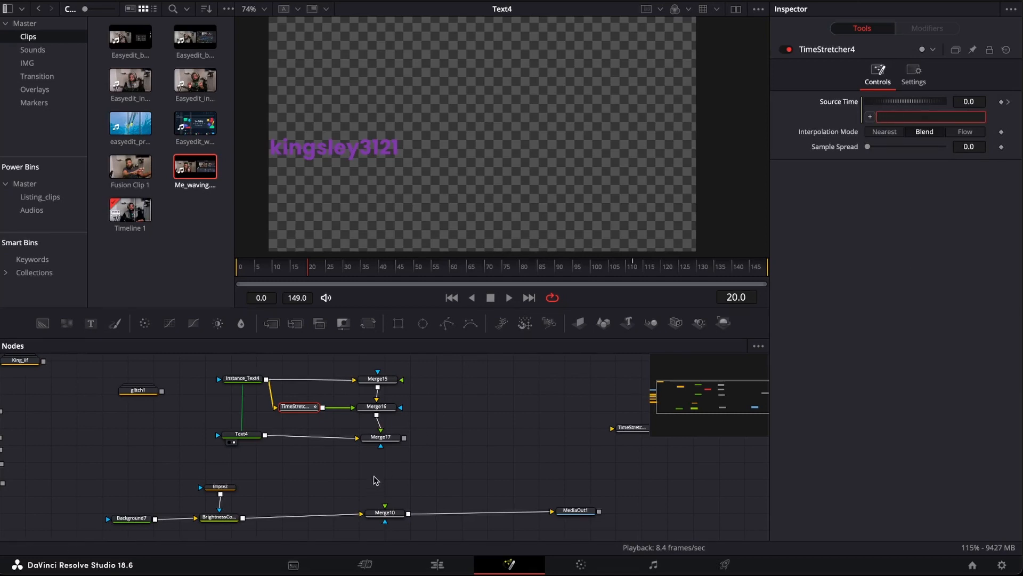
# Connect Merge17's output to Merge10's foreground and show MediaOut1 in the viewer.
pyautogui.moveTo(404, 438); pyautogui.dragTo(385, 509)
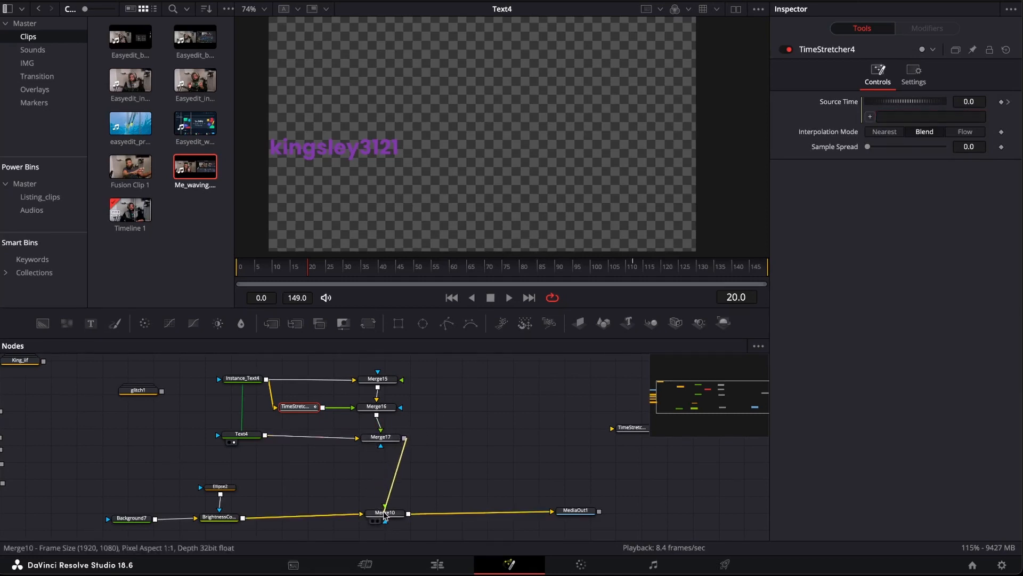
pyautogui.click(578, 511)
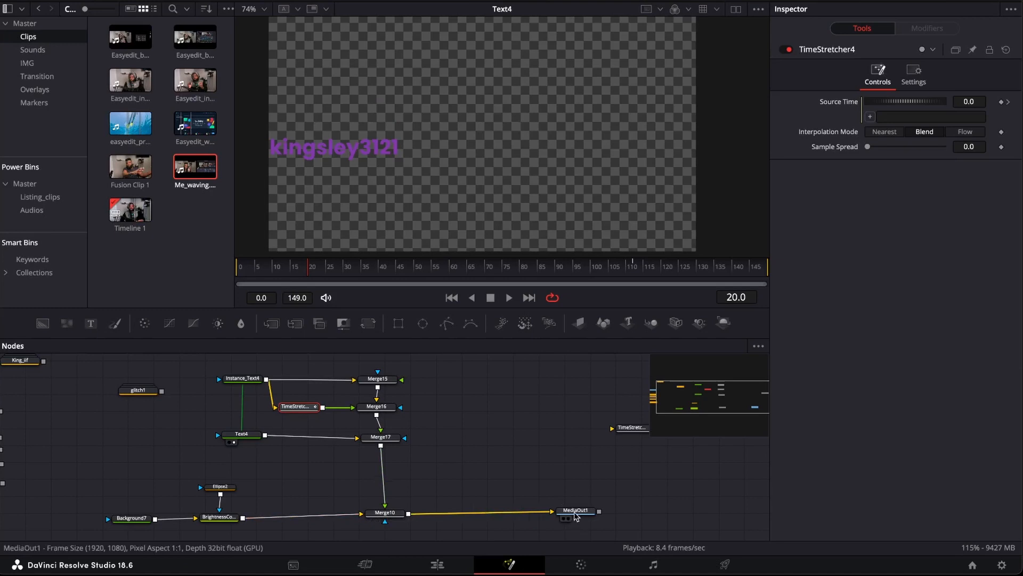
pyautogui.moveTo(576, 516); pyautogui.dragTo(570, 166)
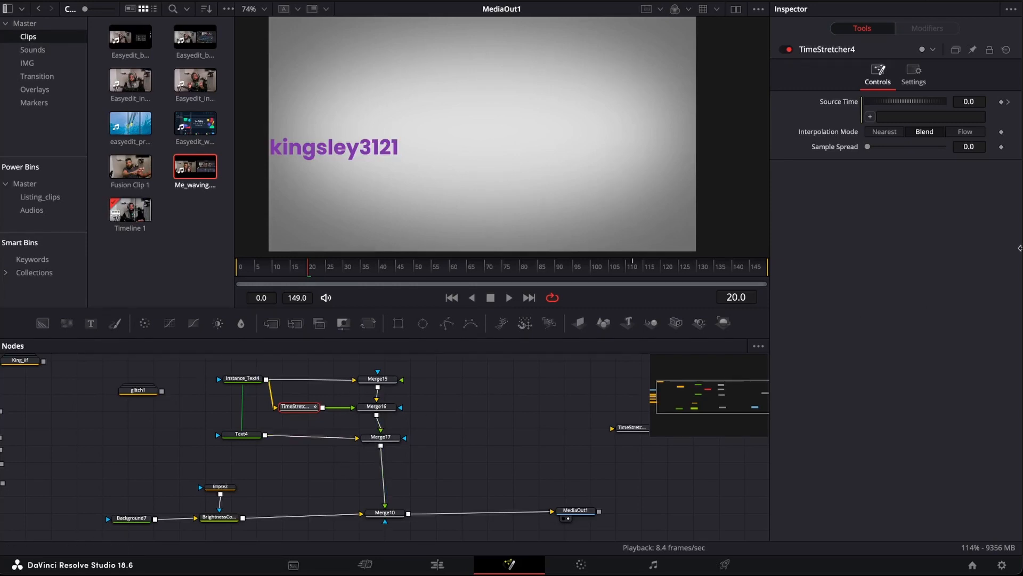
# Set the Time Stretcher's Source Time expression to iif(time>45 and time <105,random(time-10,time+10),time).
pyautogui.click(893, 114)
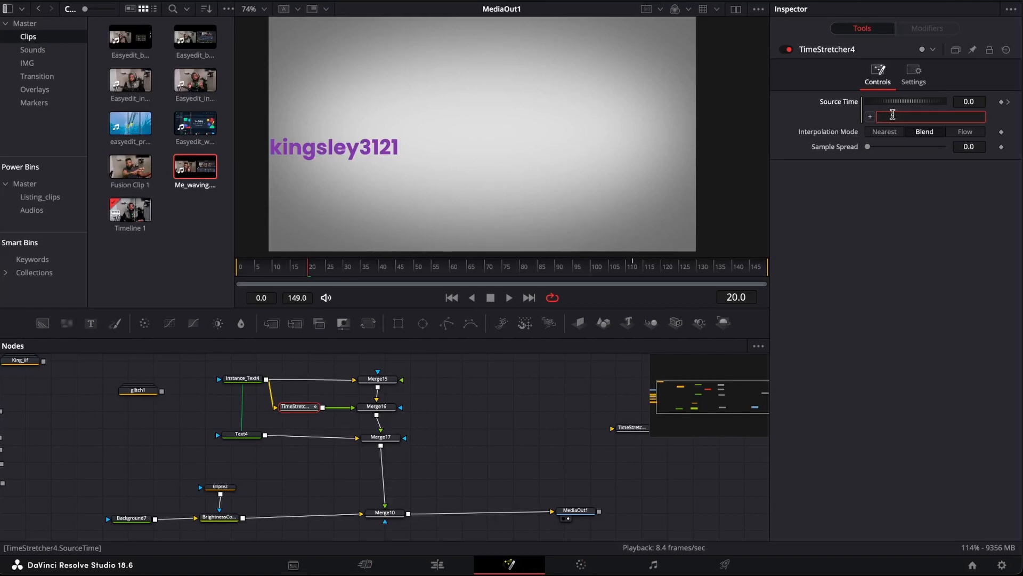
pyautogui.write('iif')
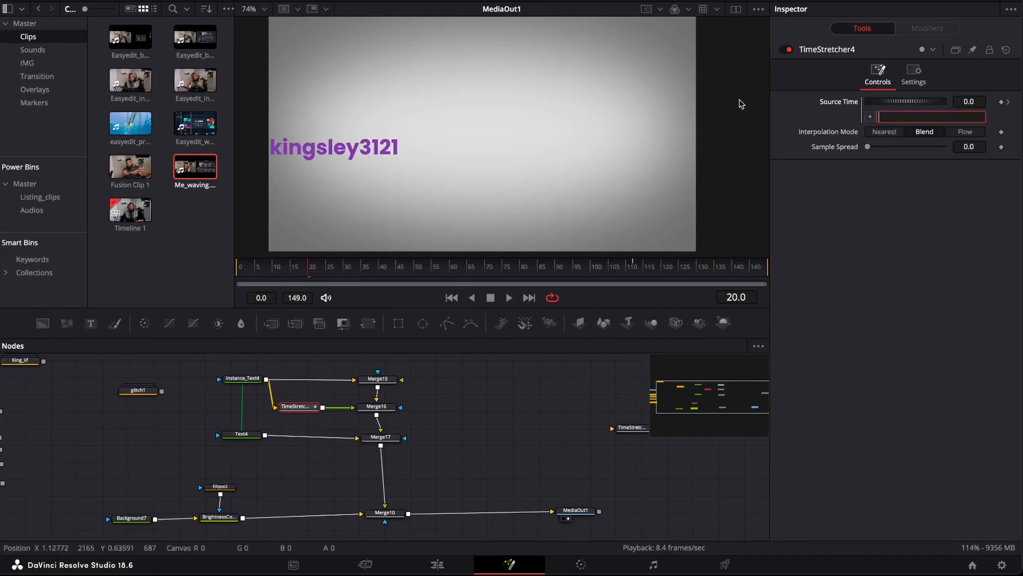
pyautogui.write('(time')
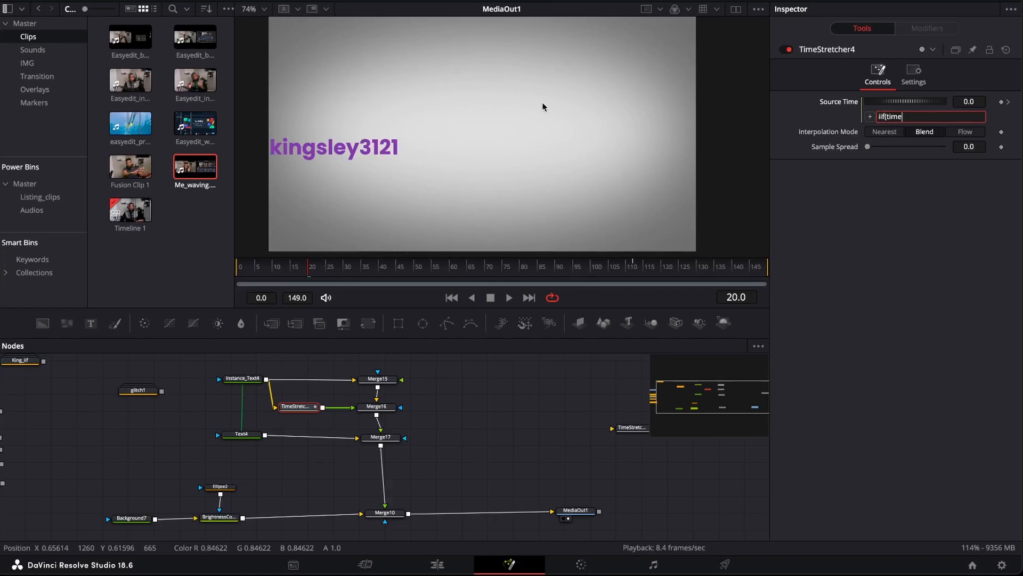
pyautogui.write('>45 and time <105,')
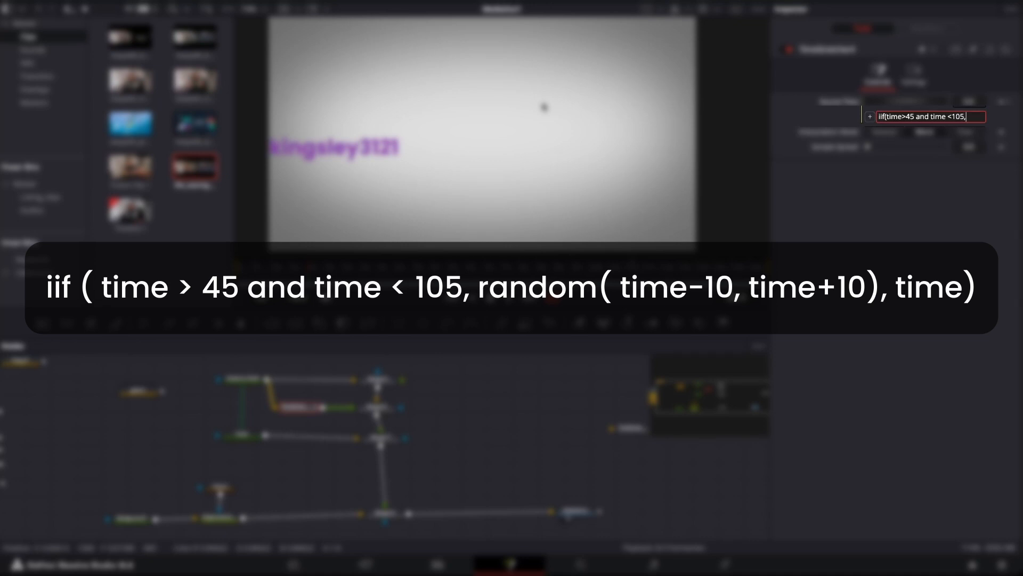
pyautogui.write('random(time')
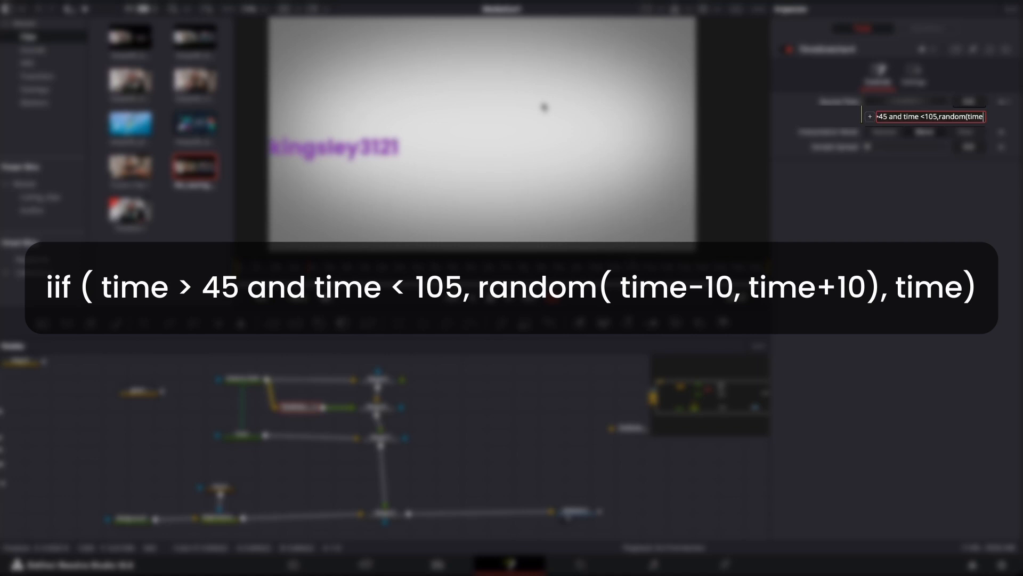
pyautogui.write('-10,')
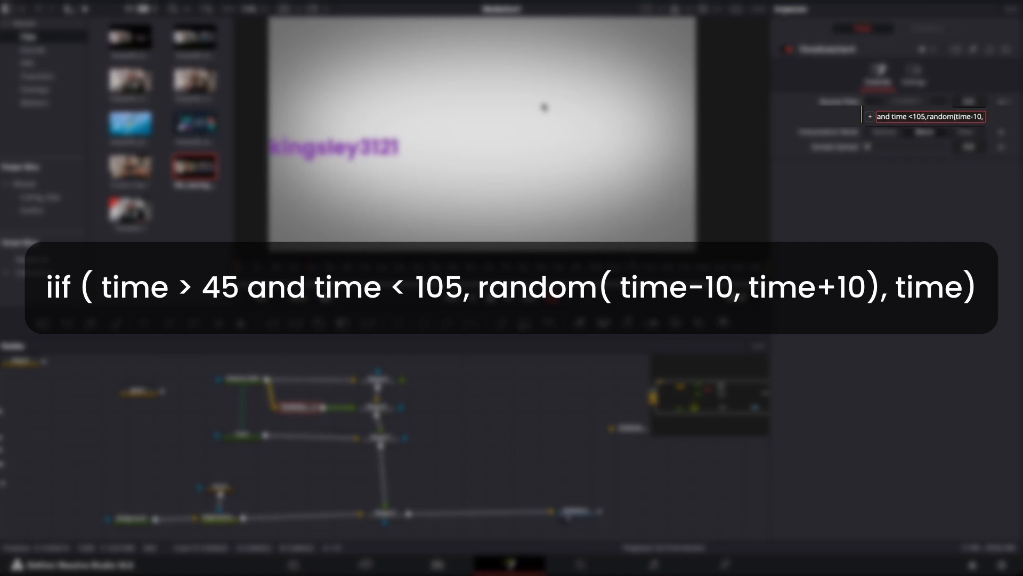
pyautogui.write('time+10)')
pyautogui.write(',time')
pyautogui.write(')')
pyautogui.press('Return')
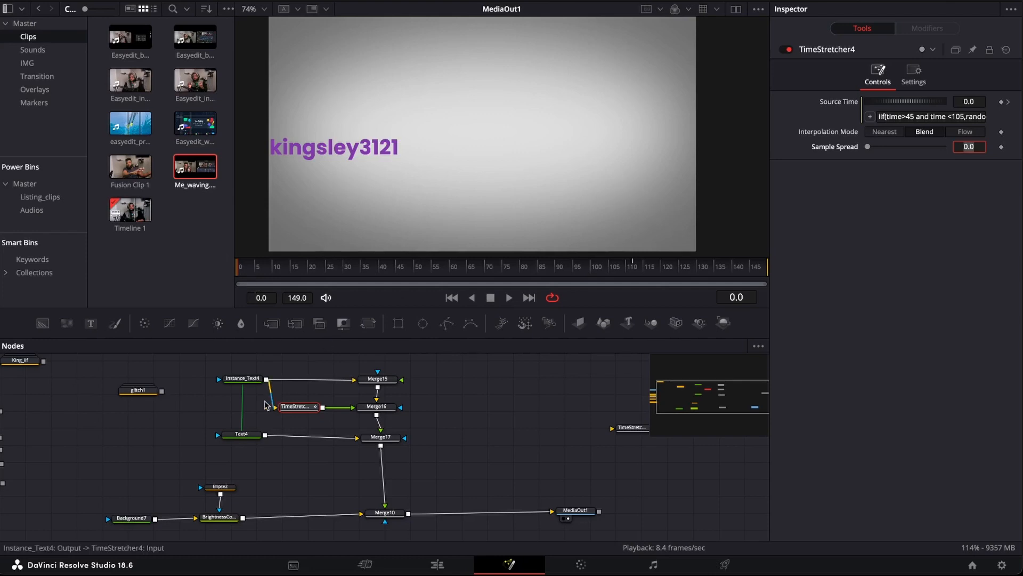
# Keyframe the text instance's layout Center X from about -0.169, outside the frame, at frame 0 to about 0.842 at frame 130.
pyautogui.click(243, 379)
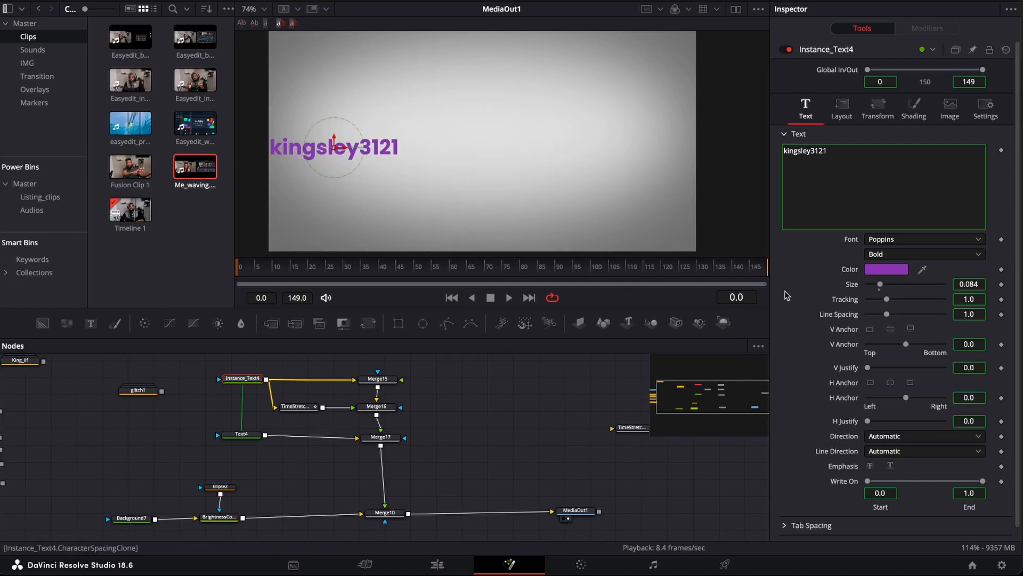
pyautogui.click(842, 108)
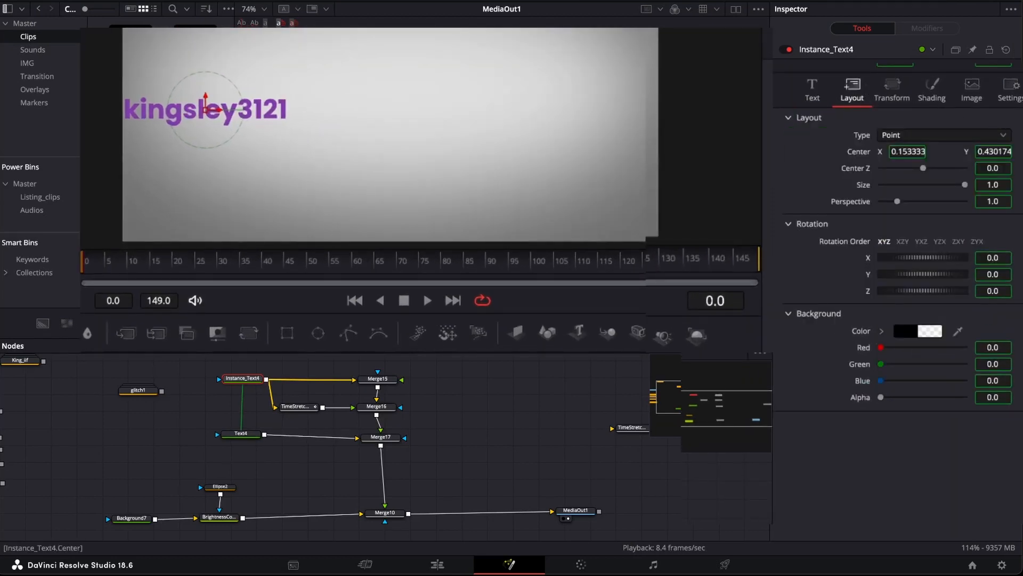
pyautogui.click(661, 259)
pyautogui.moveTo(206, 110); pyautogui.dragTo(15, 123)
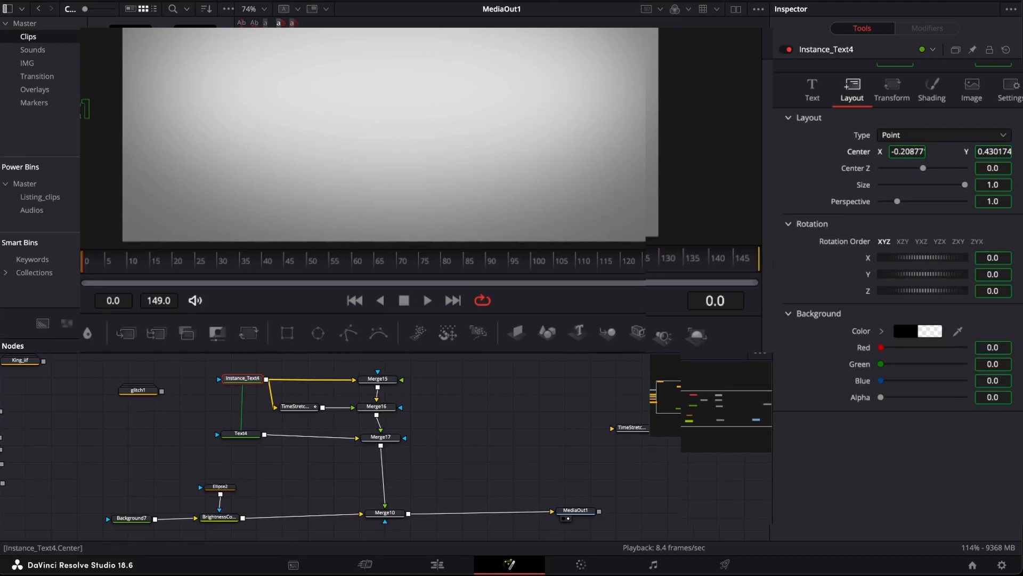
pyautogui.click(1020, 151)
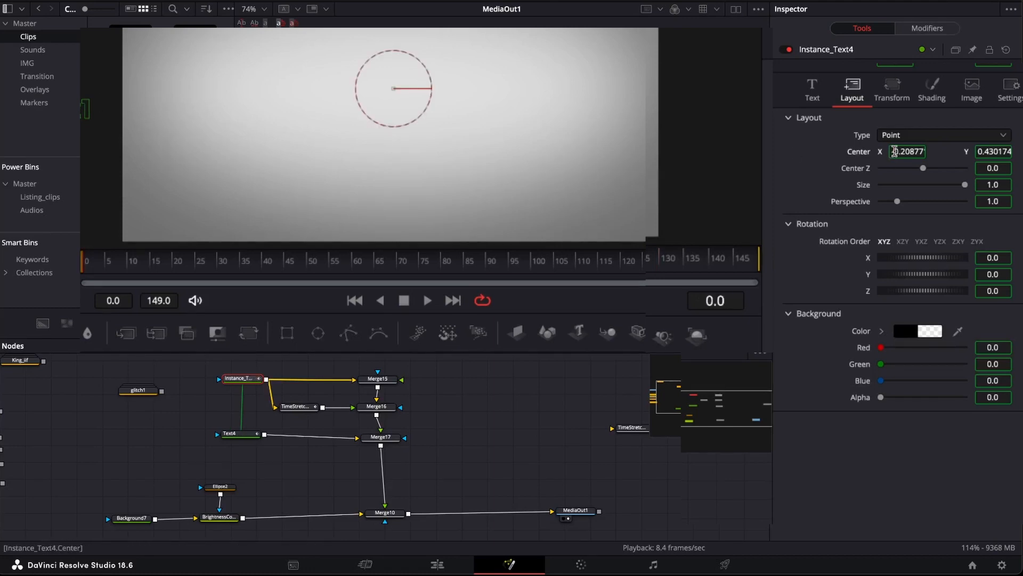
pyautogui.moveTo(96, 277); pyautogui.dragTo(665, 295)
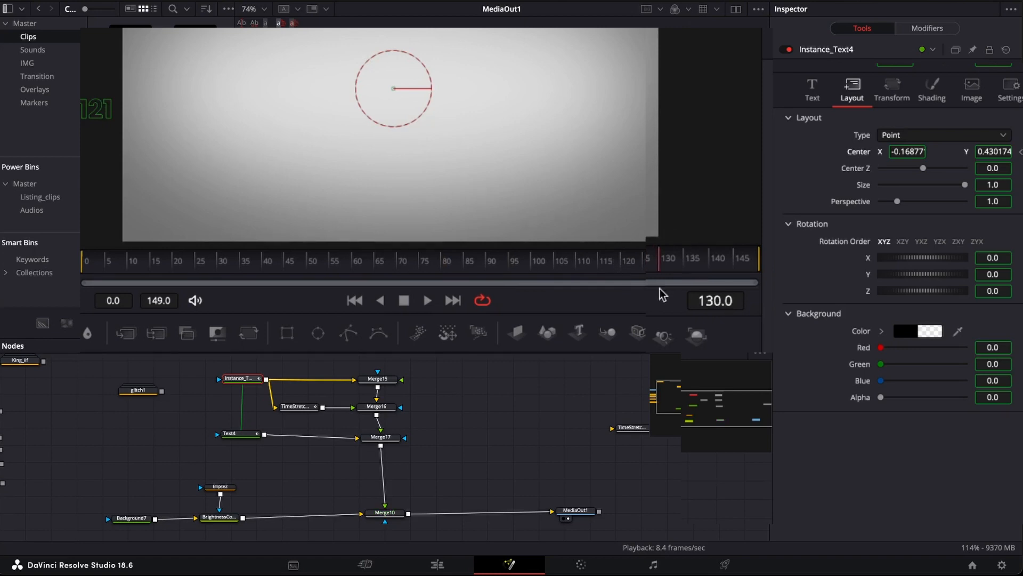
pyautogui.moveTo(907, 152); pyautogui.dragTo(1013, 152)
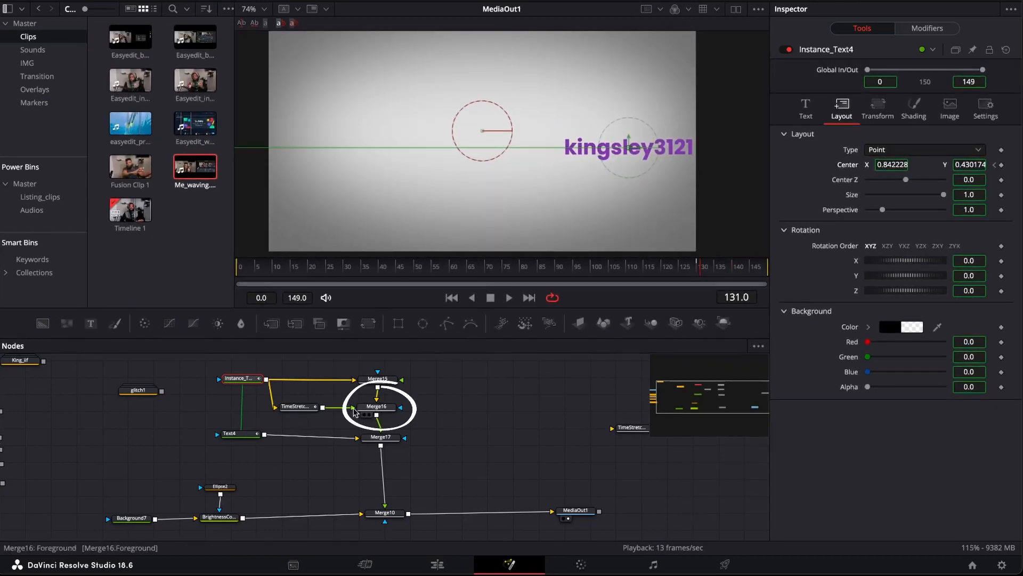
# Shift the Time Stretcher node away from Merge16, turn off Merge16's red Process channel and check the result around frame 78.
pyautogui.moveTo(280, 413); pyautogui.dragTo(264, 414)
pyautogui.click(376, 406)
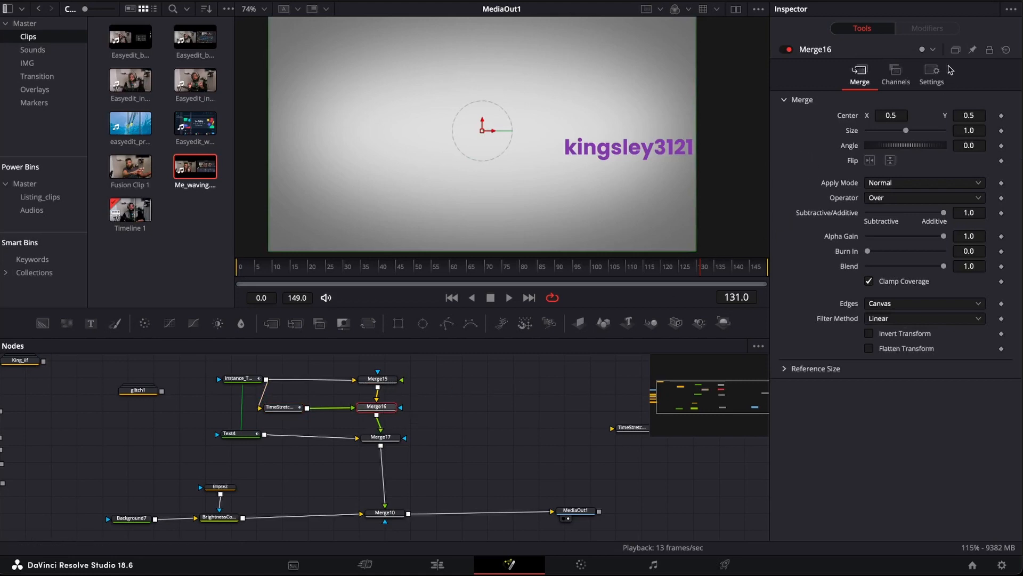
pyautogui.click(939, 86)
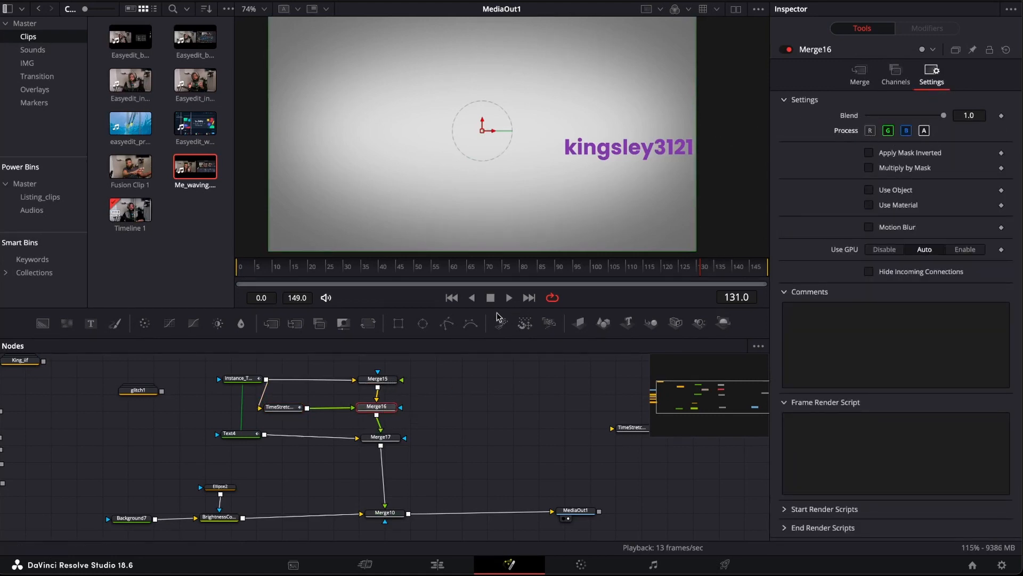
pyautogui.moveTo(448, 275); pyautogui.dragTo(517, 272)
# Insert a Blur node between the Time Stretcher and Merge16 with a blur size of 3.2, and scrub through the glitch.
pyautogui.click(283, 408)
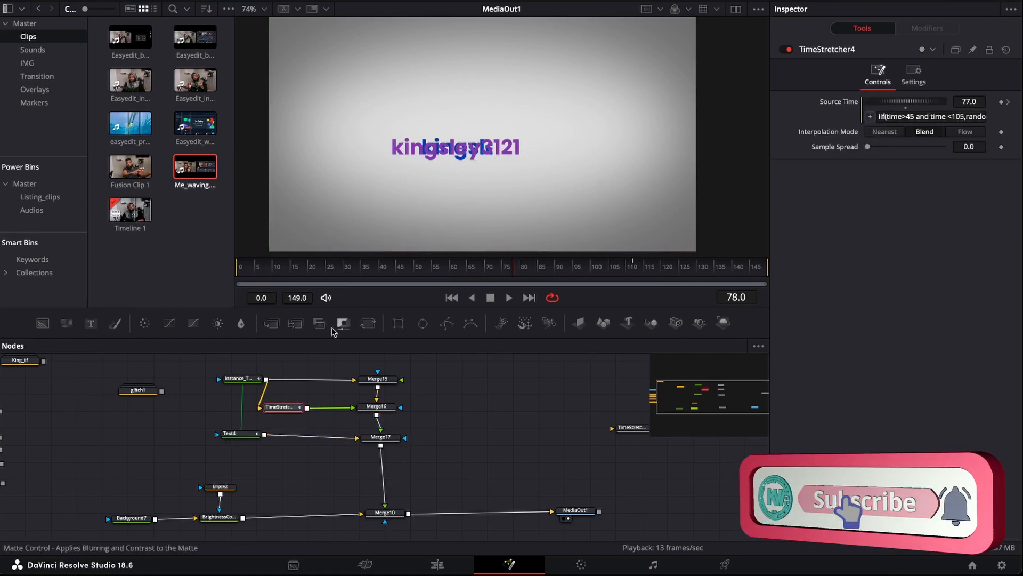
pyautogui.click(238, 324)
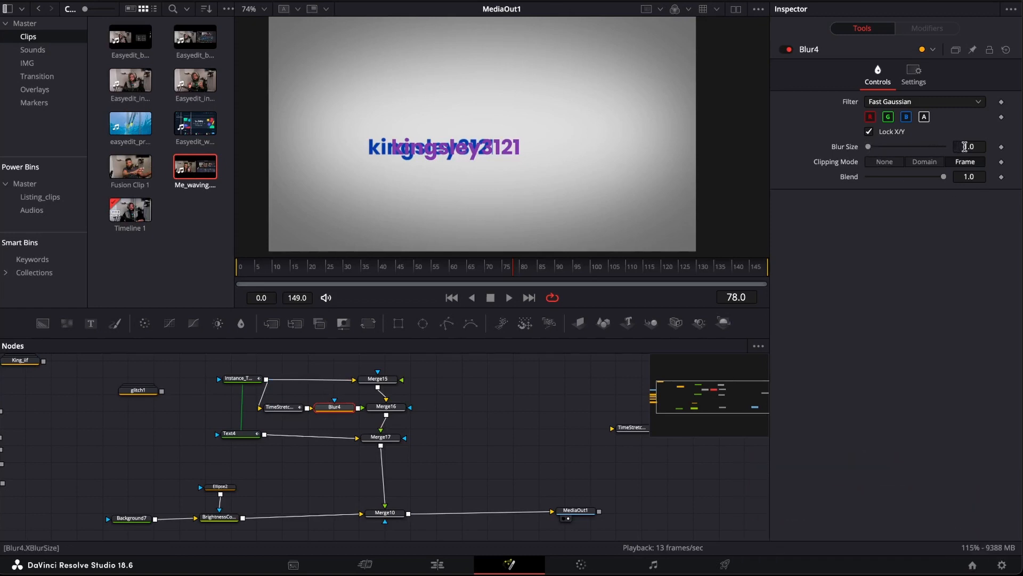
pyautogui.moveTo(965, 147); pyautogui.dragTo(972, 147)
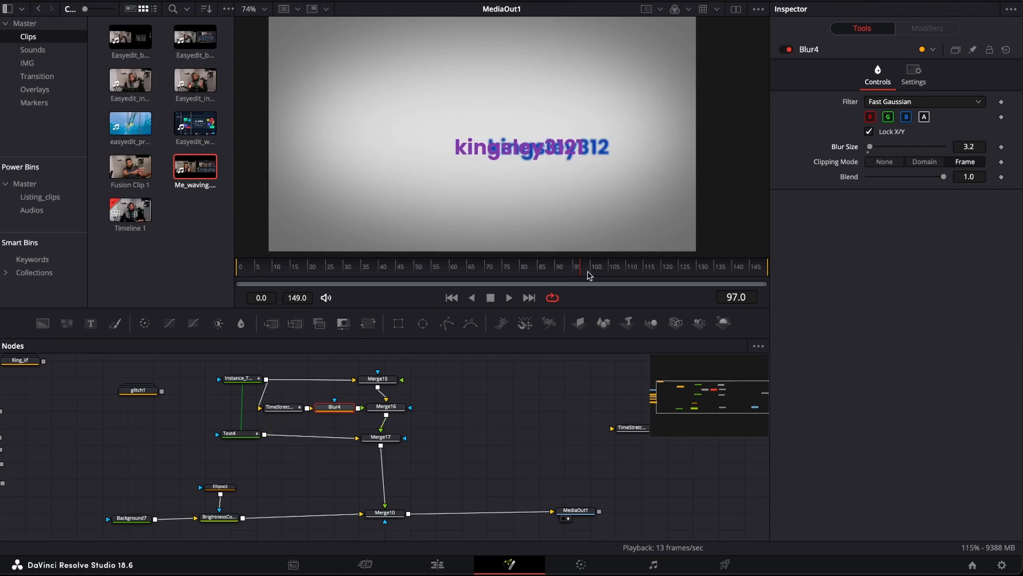
pyautogui.moveTo(589, 275); pyautogui.dragTo(463, 277)
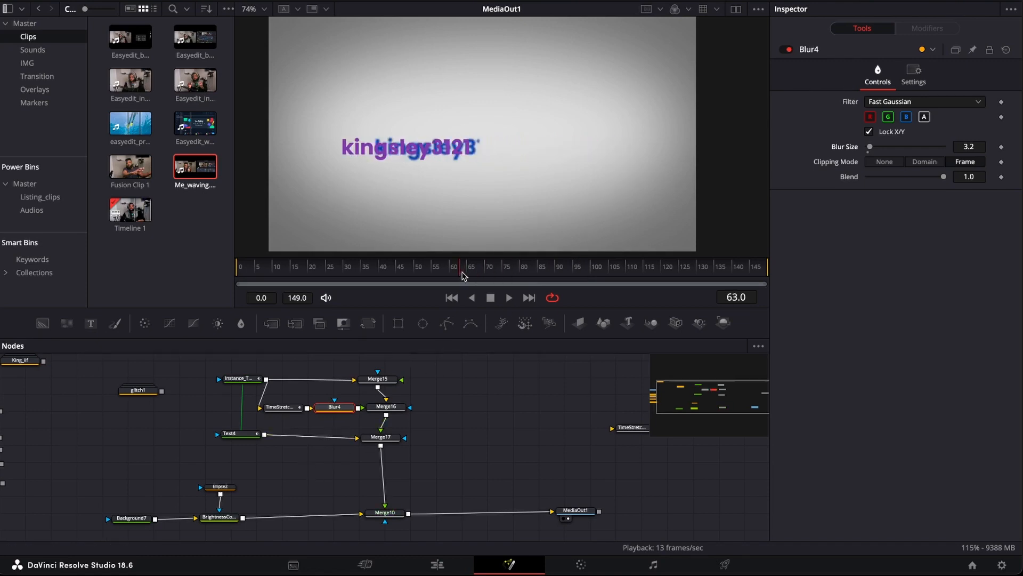